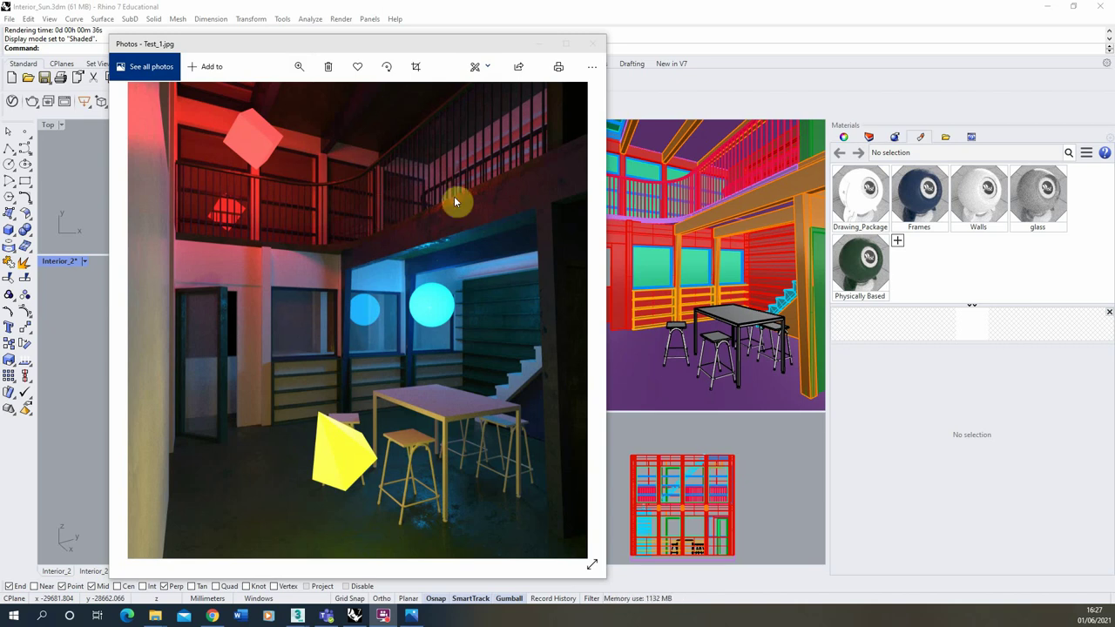
- Close the Test_1.jpg render in Windows Photos to return to the Rhino model
{"action": "left_click", "coordinate": [592, 43]}
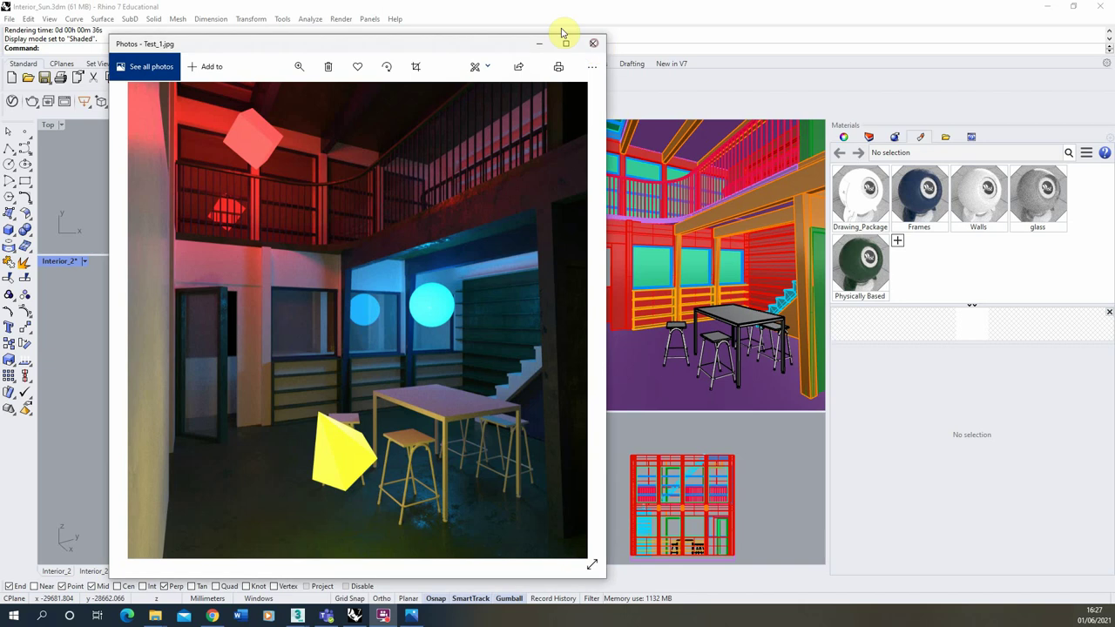
- Orbit and zoom the Interior_2 view toward the door, then close the finished 83-sample render
{"action": "right_click_drag", "start_coordinate": [357, 423], "coordinate": [272, 429]}
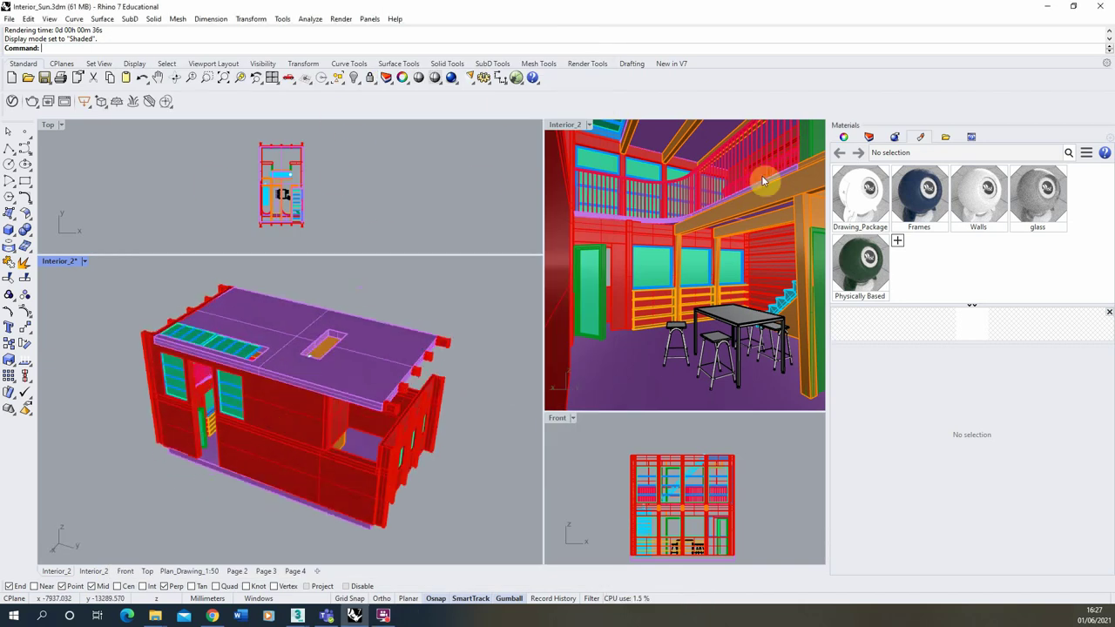
{"action": "scroll", "coordinate": [214, 399], "scroll_direction": "up", "scroll_amount": 10}
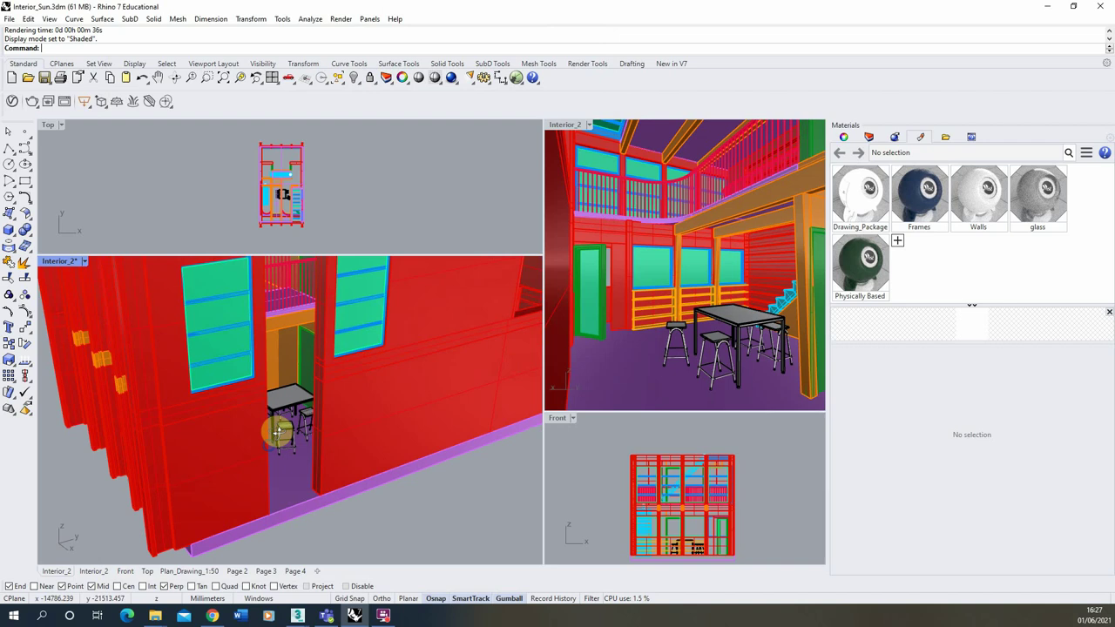
{"action": "mouse_move", "coordinate": [250, 437]}
{"action": "right_mouse_down"}
{"action": "mouse_move", "coordinate": [194, 461]}
{"action": "mouse_move", "coordinate": [278, 444]}
{"action": "mouse_move", "coordinate": [257, 436]}
{"action": "right_mouse_up"}
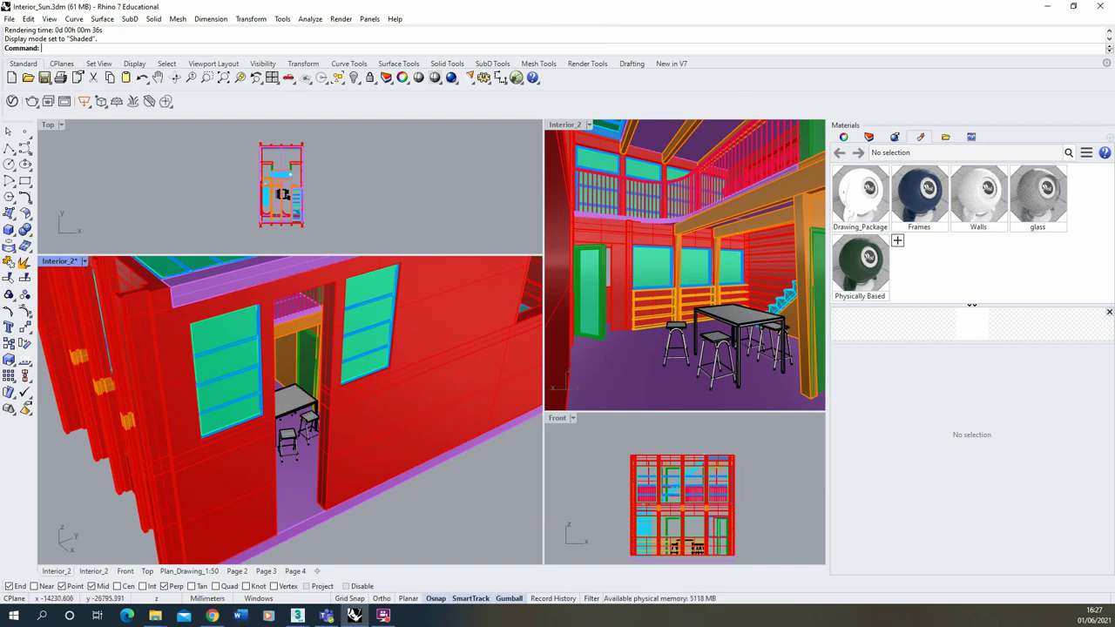
{"action": "left_click", "coordinate": [354, 615]}
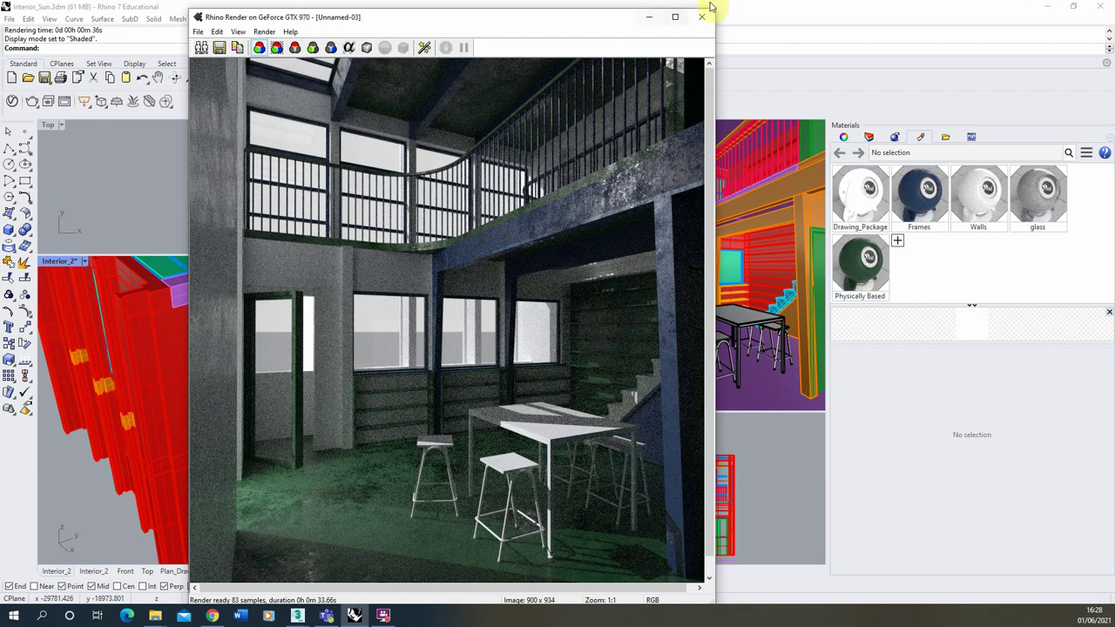
{"action": "left_click", "coordinate": [701, 17]}
- In Render Properties, turn off the Sun and the custom environment for reflections
{"action": "left_click", "coordinate": [341, 19]}
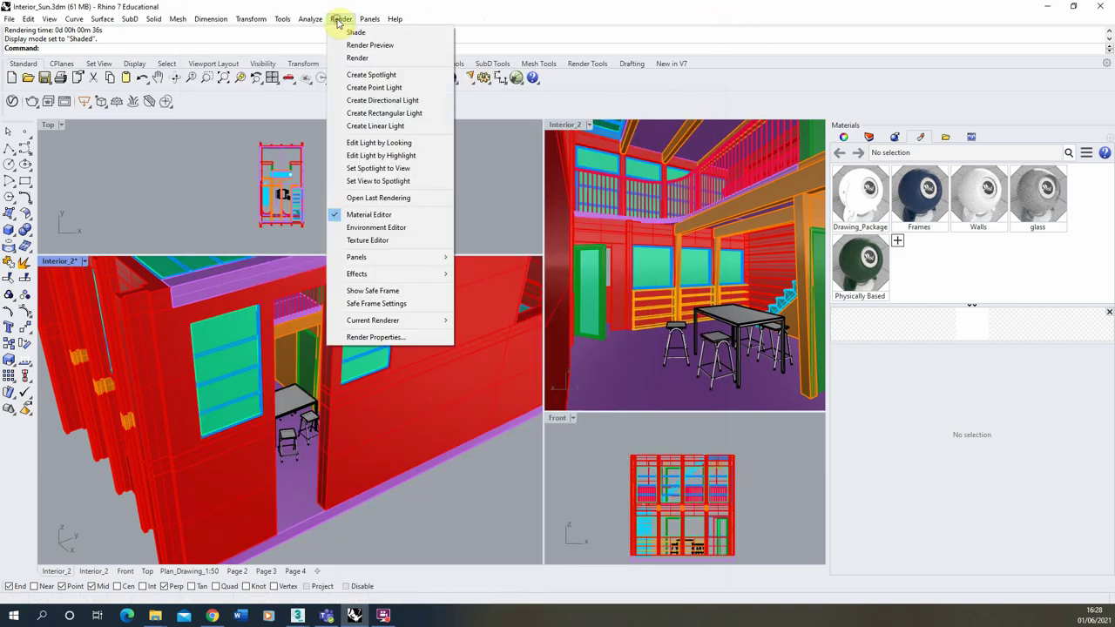
{"action": "left_click", "coordinate": [374, 337]}
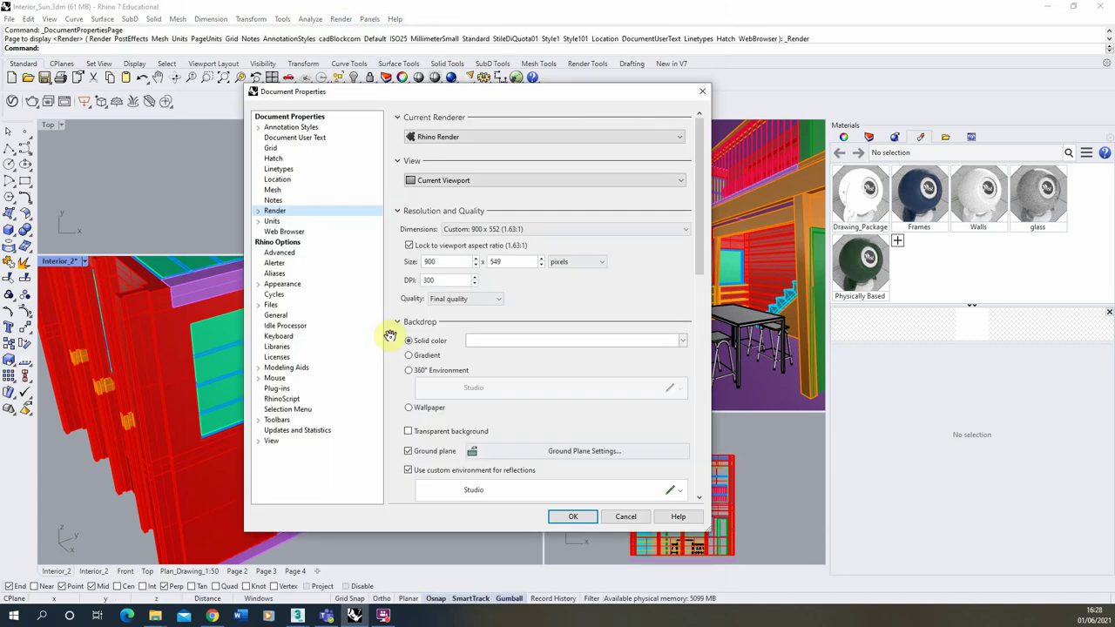
{"action": "left_click_drag", "start_coordinate": [697, 212], "coordinate": [685, 326]}
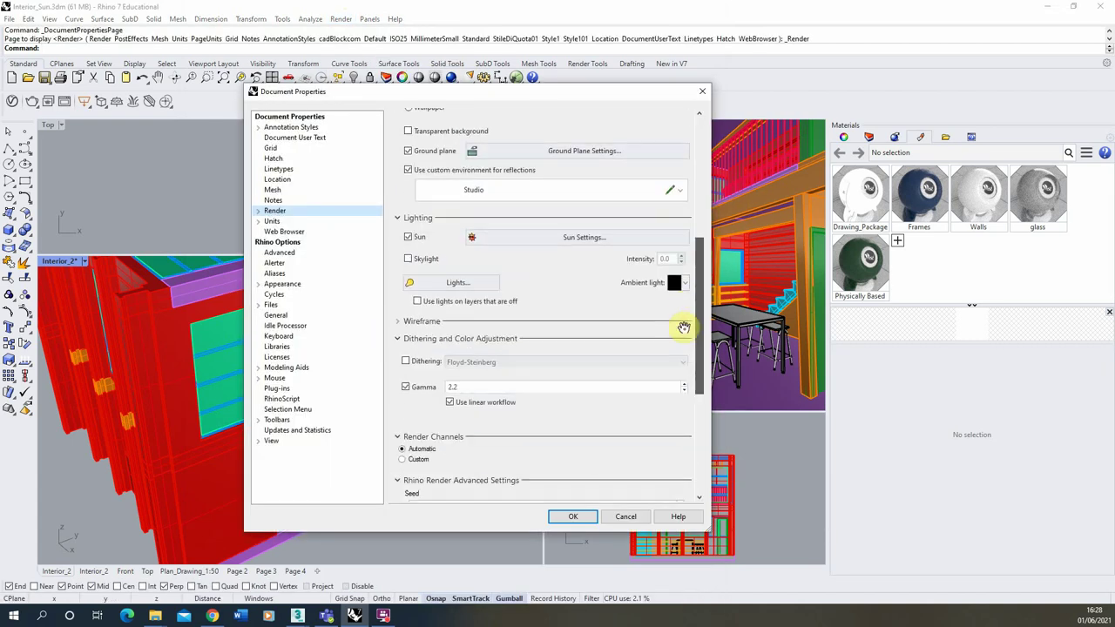
{"action": "left_click", "coordinate": [408, 237]}
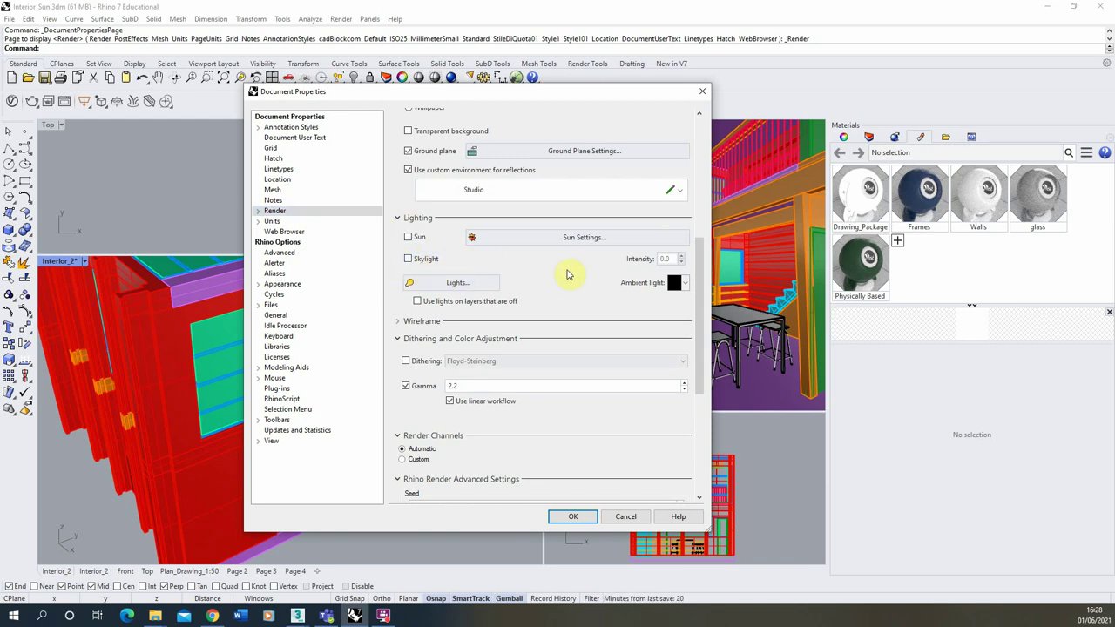
{"action": "scroll", "coordinate": [699, 257], "scroll_direction": "up", "scroll_amount": 1}
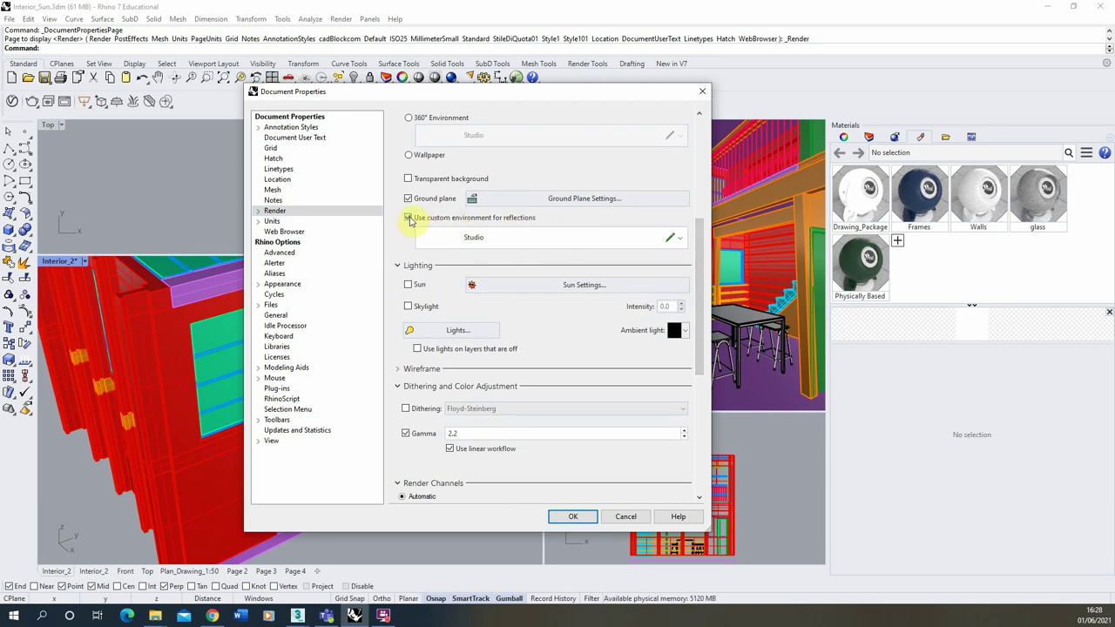
{"action": "left_click", "coordinate": [408, 217]}
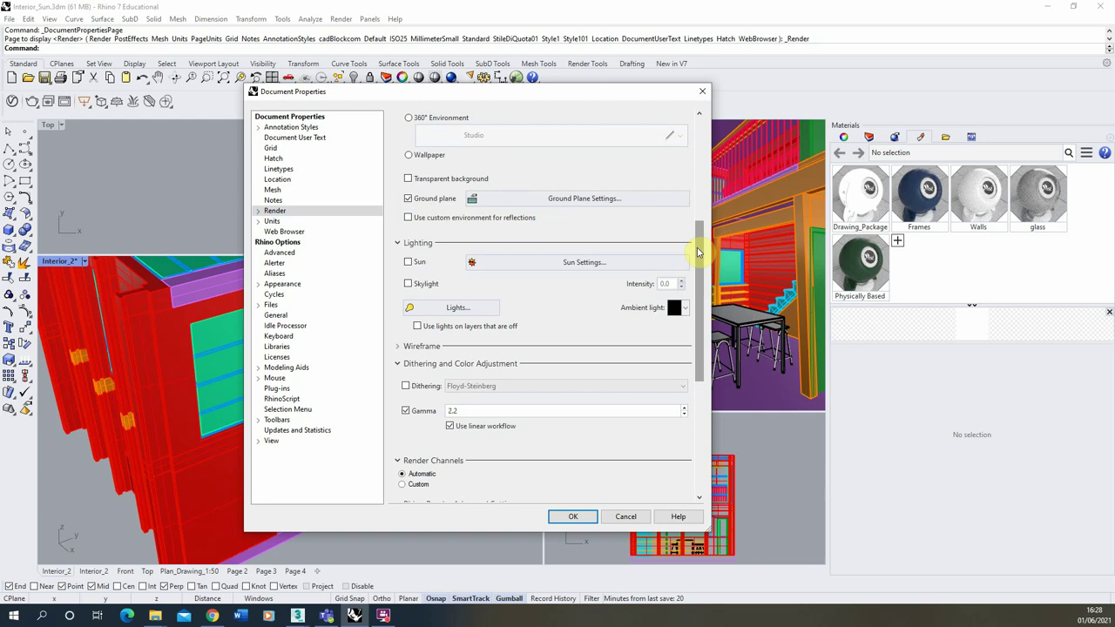
- Set the render backdrop to solid black and apply the settings
{"action": "left_click_drag", "start_coordinate": [697, 252], "coordinate": [698, 214]}
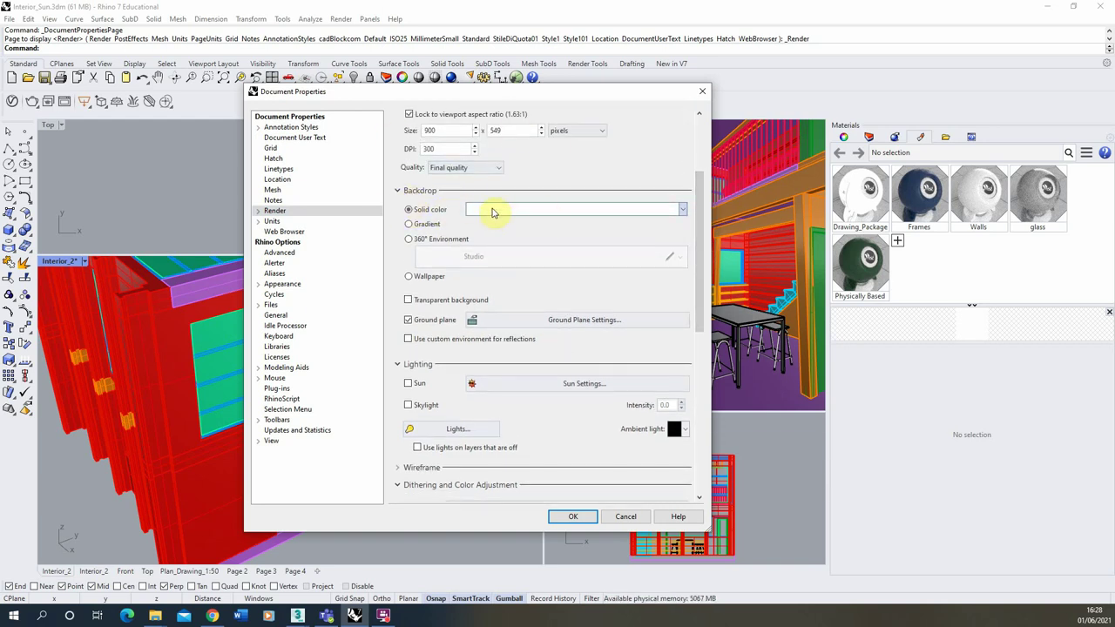
{"action": "left_click", "coordinate": [517, 214]}
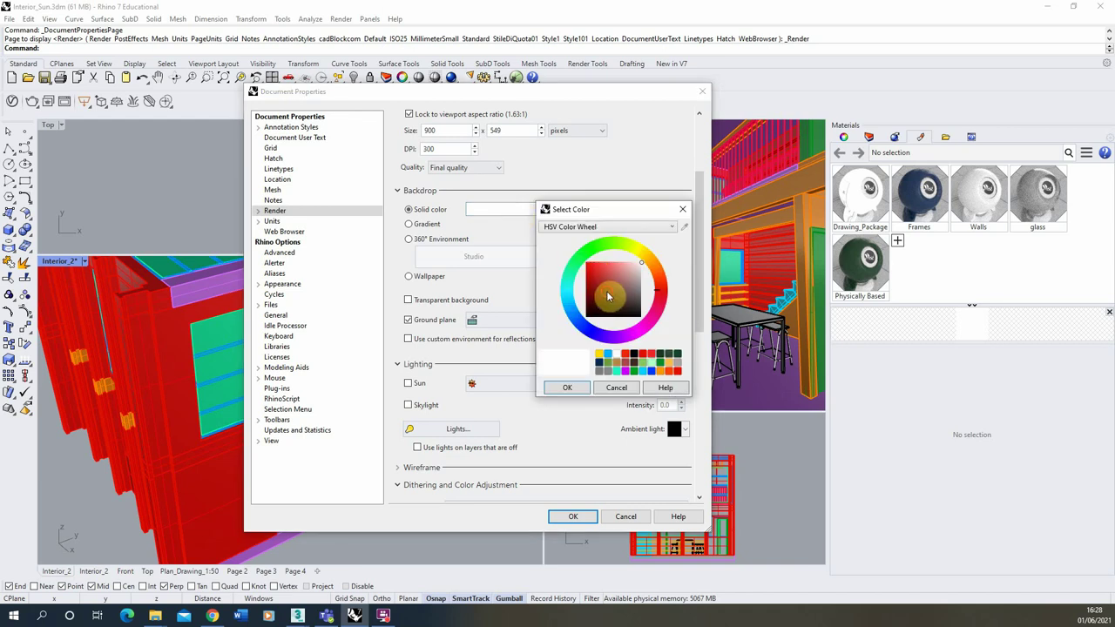
{"action": "left_click_drag", "start_coordinate": [597, 293], "coordinate": [576, 317]}
{"action": "left_click", "coordinate": [567, 387]}
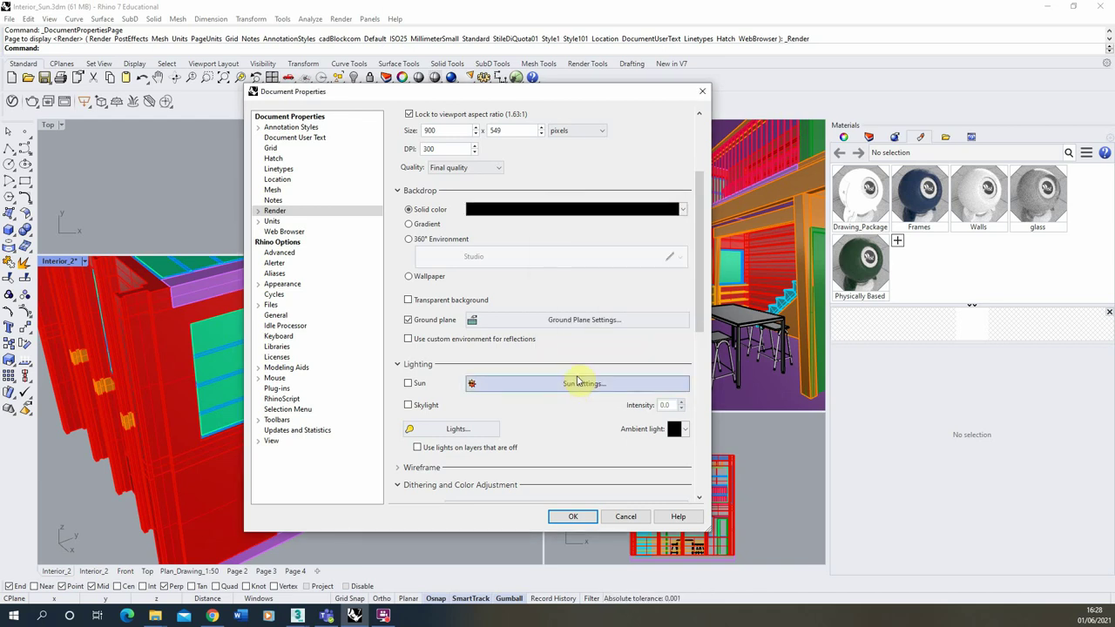
{"action": "left_click", "coordinate": [573, 516]}
{"action": "left_click", "coordinate": [566, 125]}
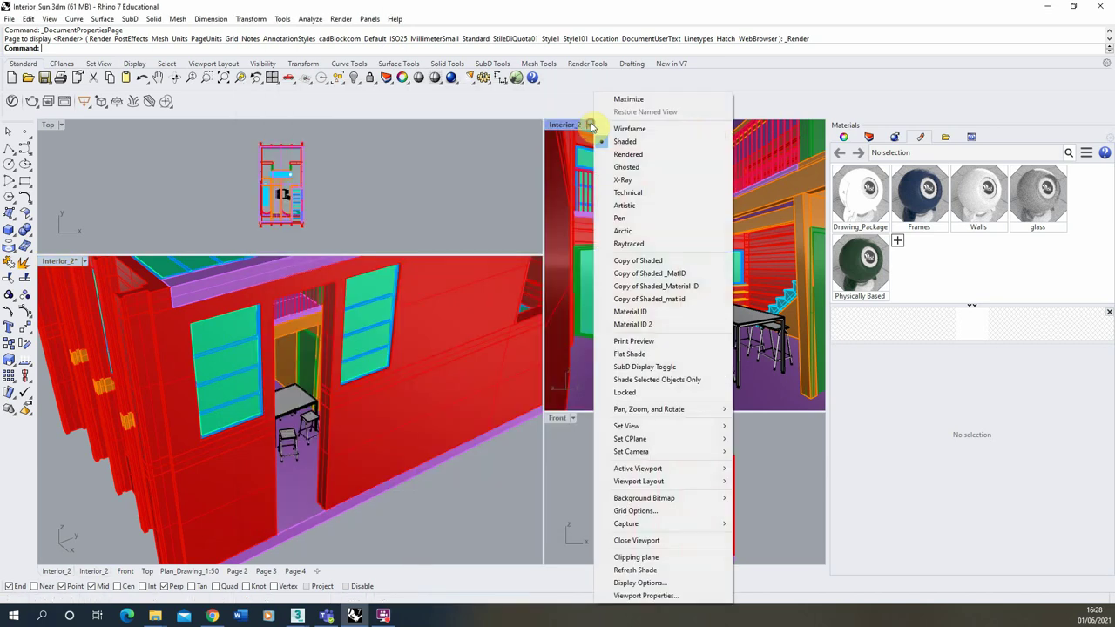
- Switch Interior_2 to Rendered display and run a Render Preview of the sunless scene
{"action": "left_click", "coordinate": [624, 152]}
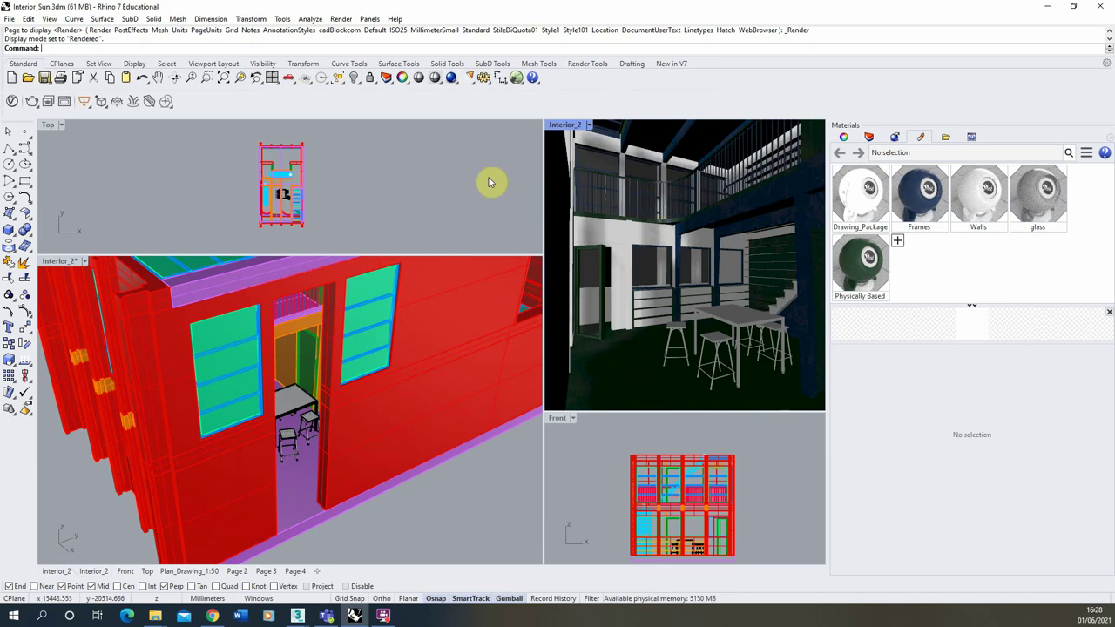
{"action": "left_click", "coordinate": [341, 18]}
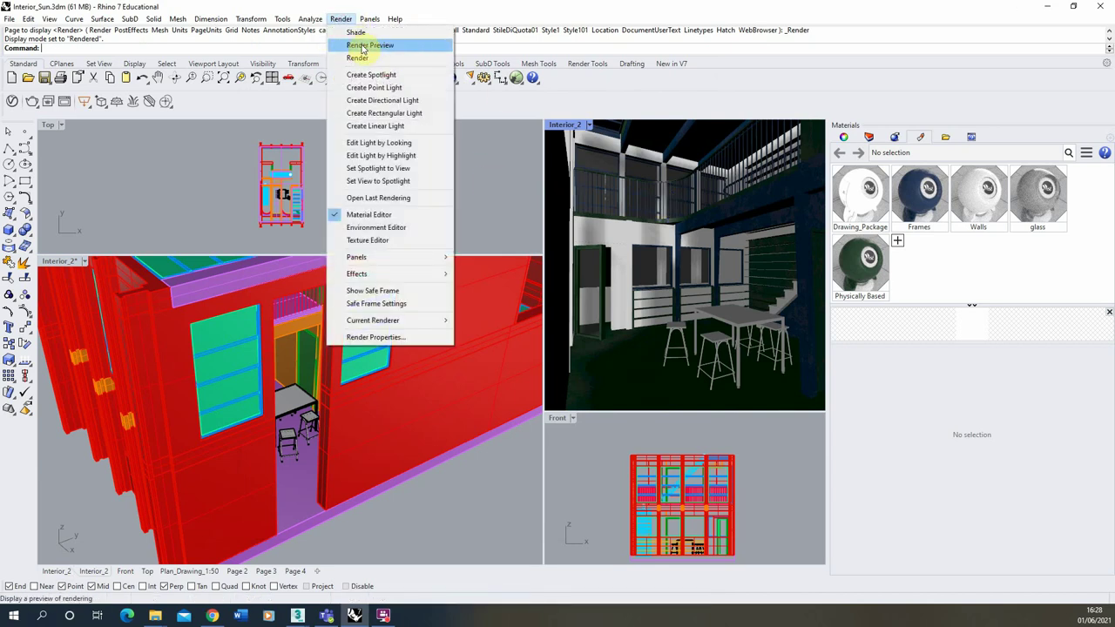
{"action": "left_click", "coordinate": [373, 45]}
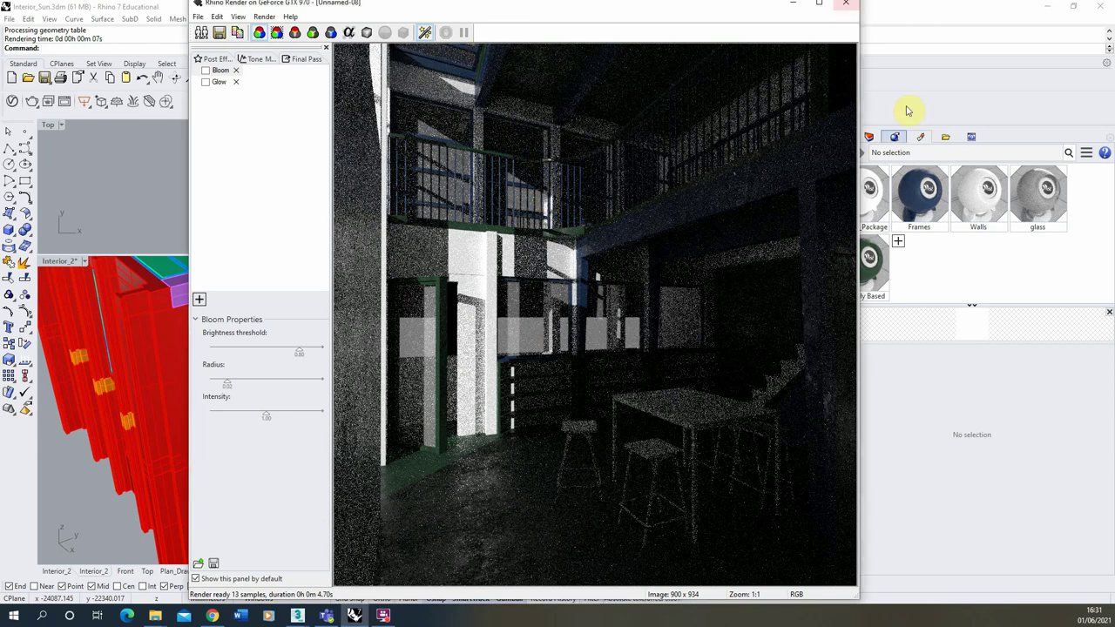
- Place a sphere on the floor inside the doorway and raise it with the gumball
{"action": "left_click", "coordinate": [840, 5]}
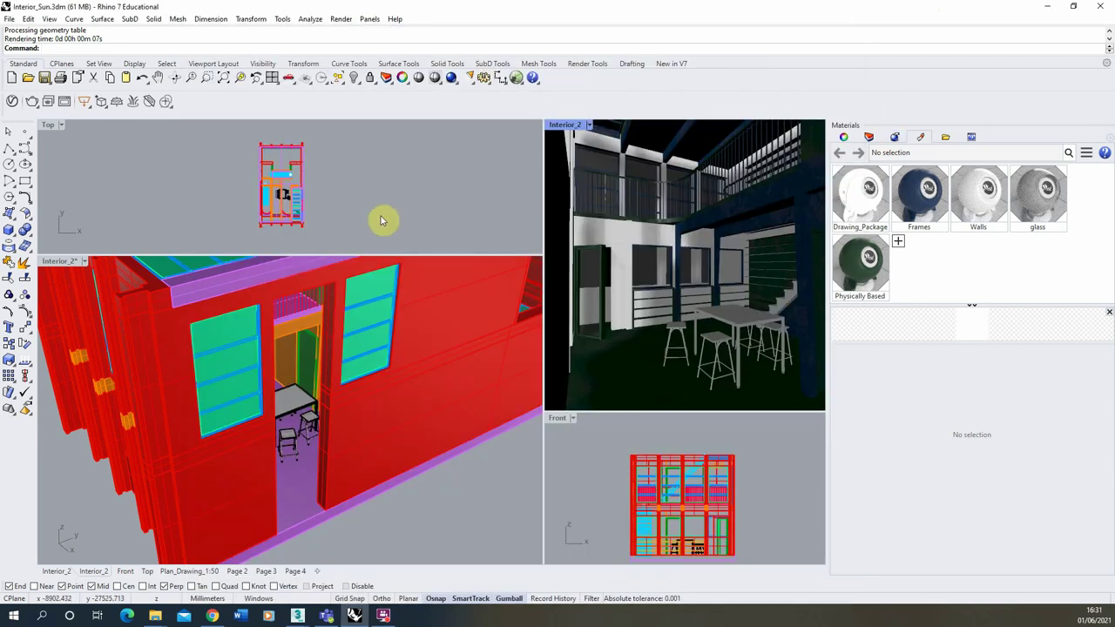
{"action": "left_click", "coordinate": [10, 231]}
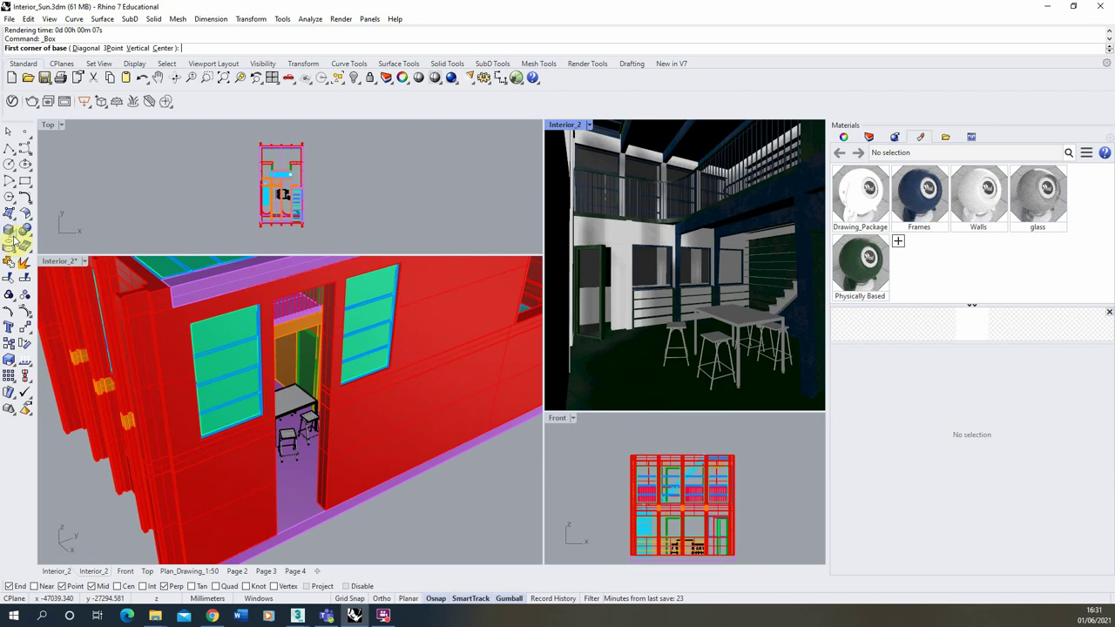
{"action": "left_click", "coordinate": [14, 241]}
{"action": "left_click", "coordinate": [90, 239]}
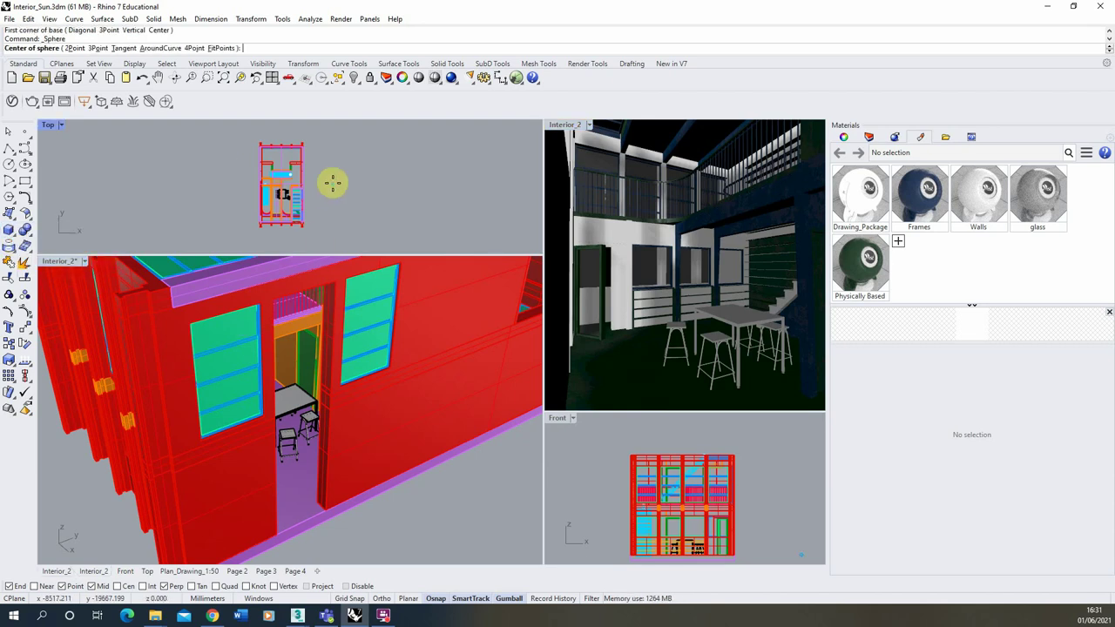
{"action": "scroll", "coordinate": [288, 427], "scroll_direction": "up", "scroll_amount": 5}
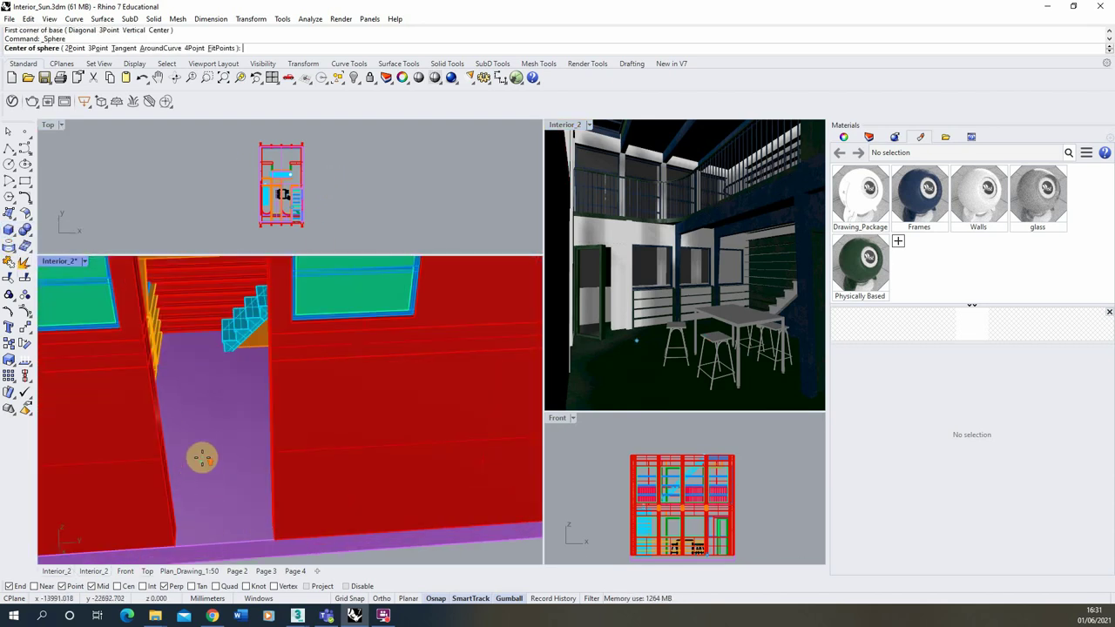
{"action": "left_click", "coordinate": [201, 457]}
{"action": "left_click", "coordinate": [222, 446]}
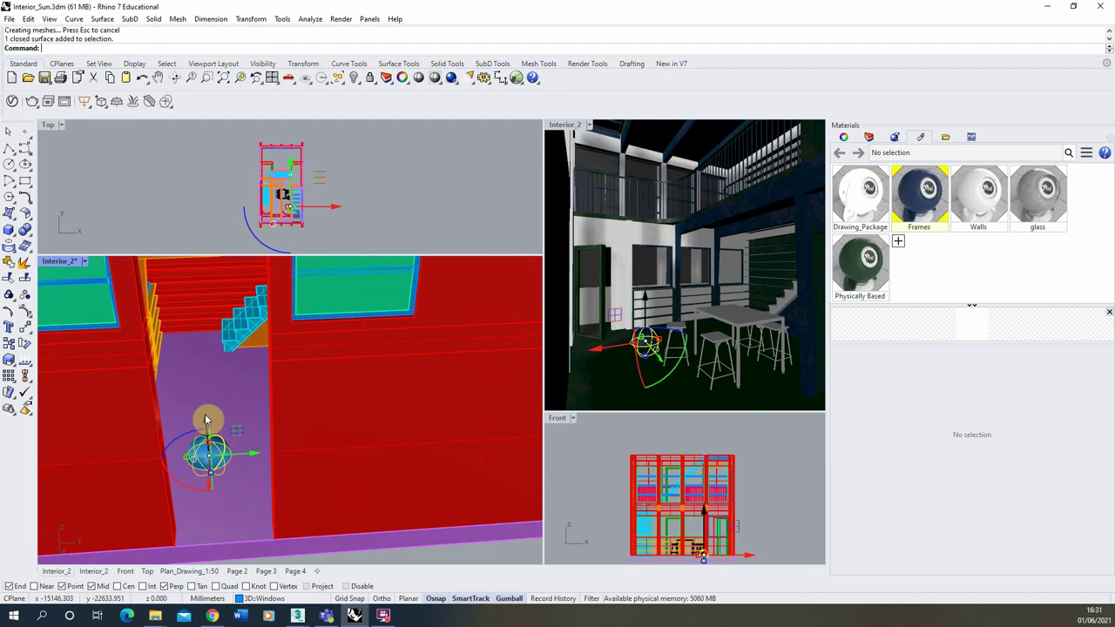
{"action": "left_click_drag", "start_coordinate": [206, 419], "coordinate": [200, 373]}
{"action": "right_click_drag", "start_coordinate": [199, 372], "coordinate": [281, 314]}
{"action": "key", "text": "Escape"}
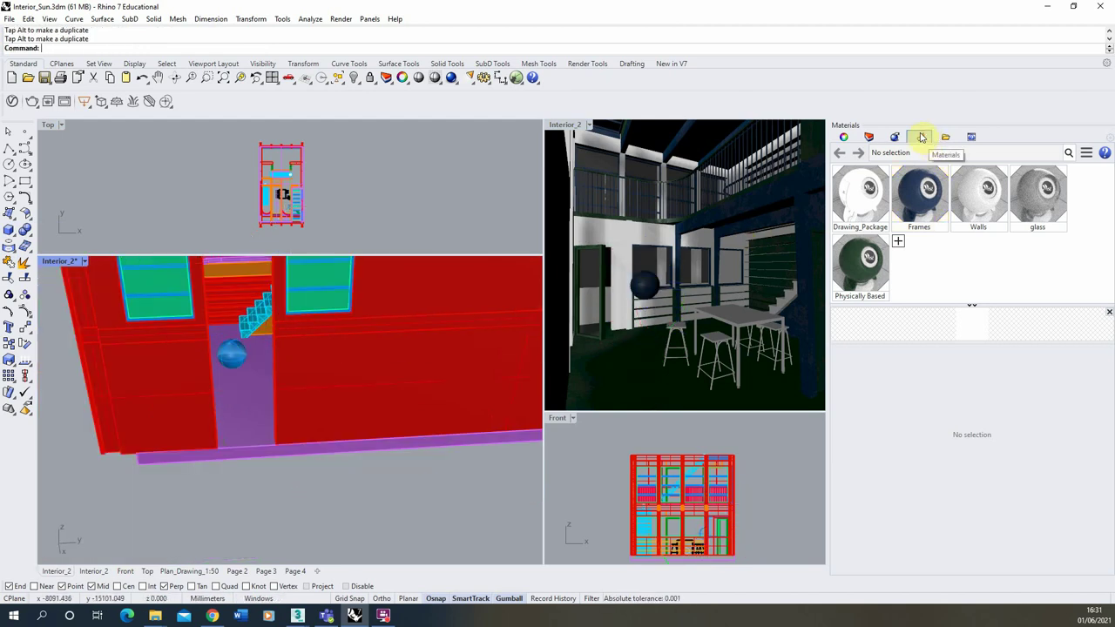
- Create a Physically Based material named 'emission 1' and add Emission settings to it
{"action": "left_click", "coordinate": [900, 247]}
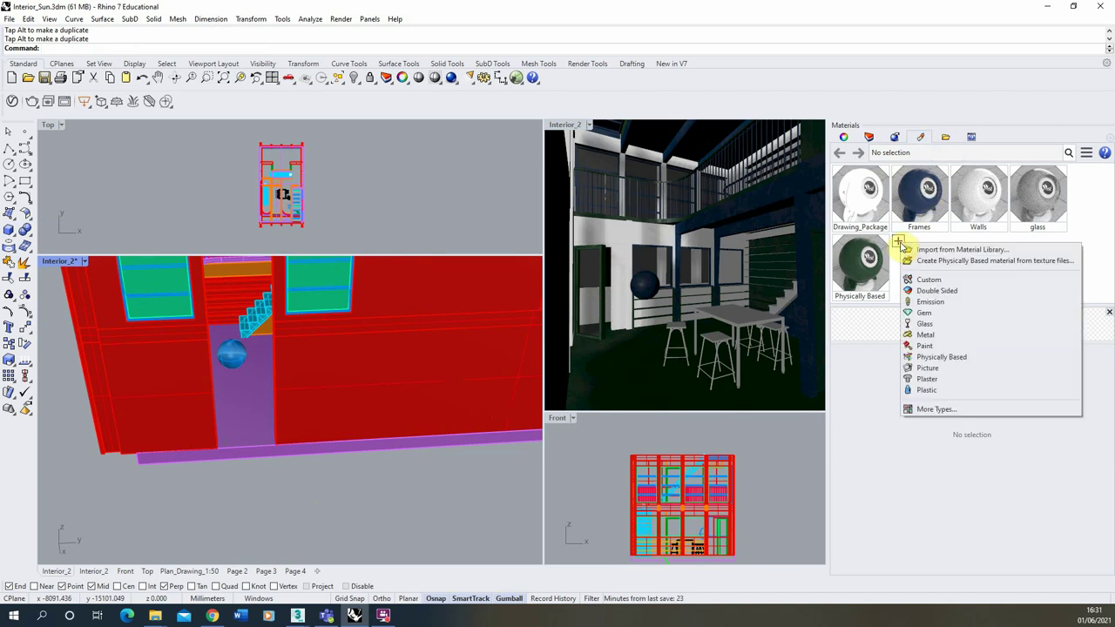
{"action": "left_click", "coordinate": [987, 363]}
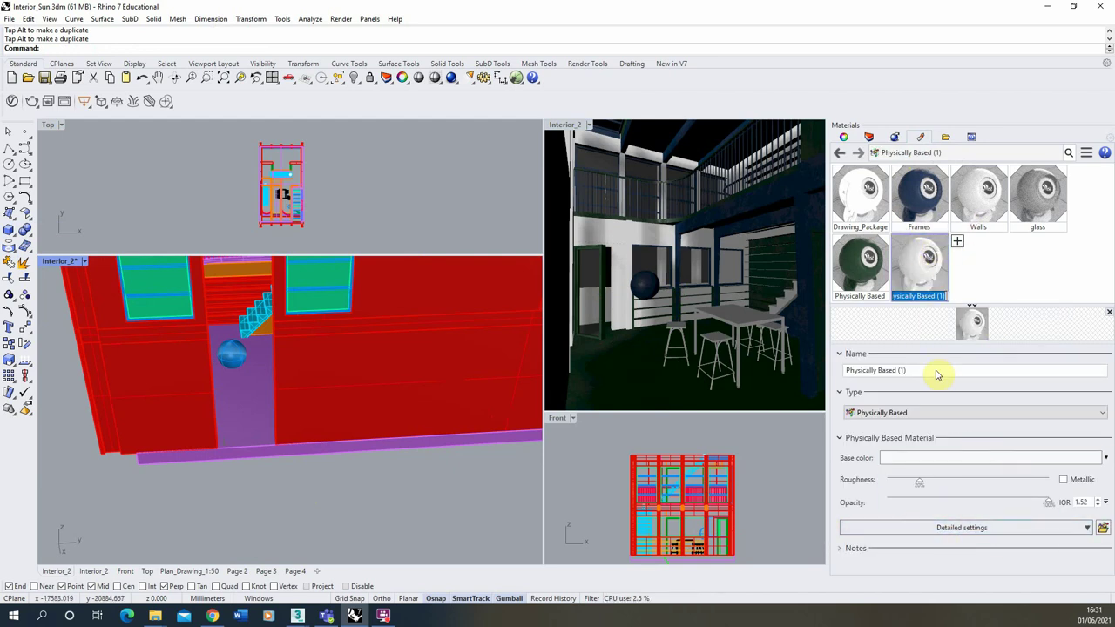
{"action": "type", "text": "emission 1"}
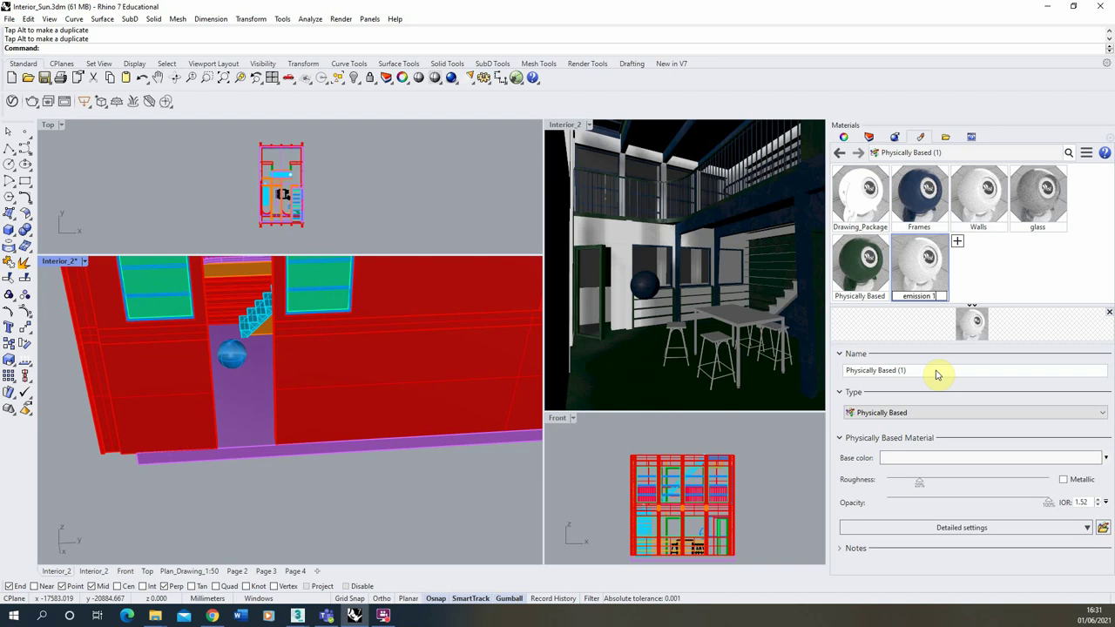
{"action": "key", "text": "Return"}
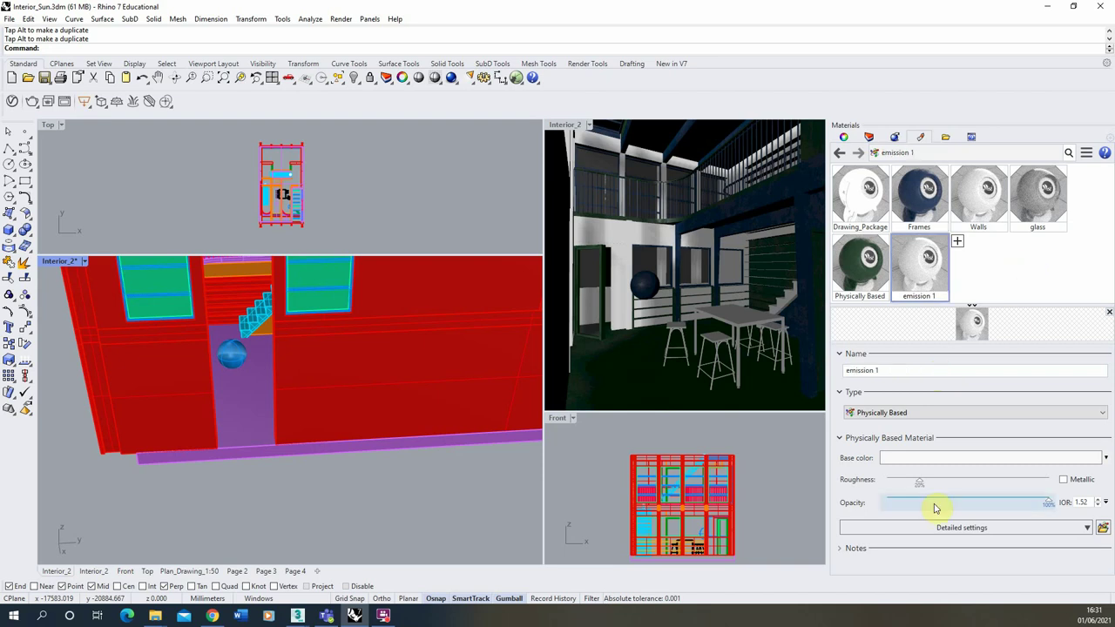
{"action": "left_click", "coordinate": [945, 528]}
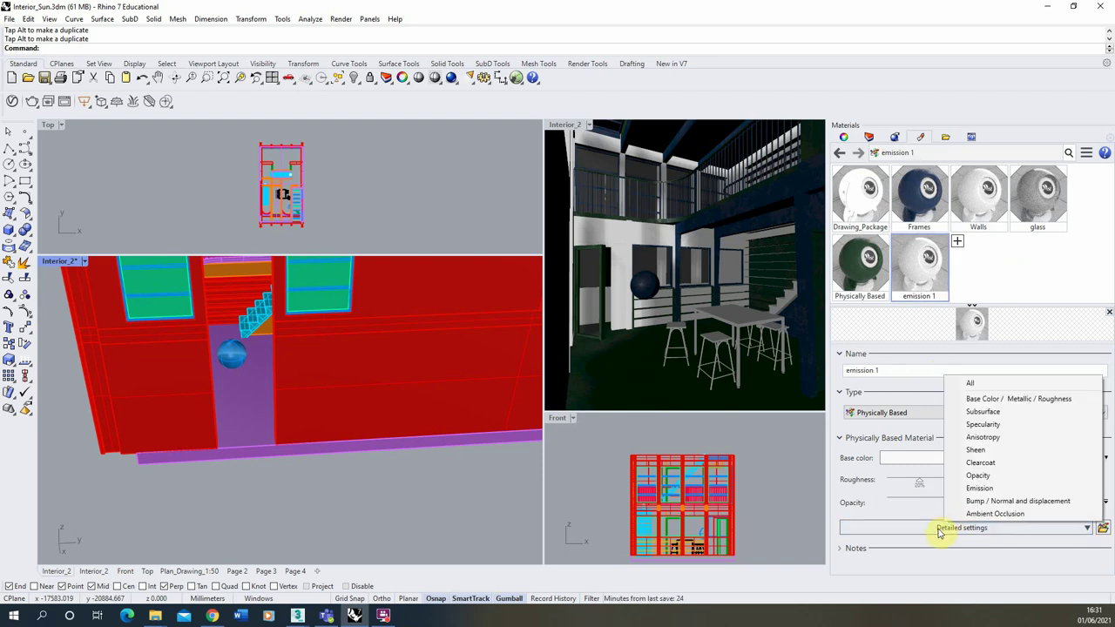
{"action": "left_click", "coordinate": [982, 489]}
{"action": "scroll", "coordinate": [915, 483], "scroll_direction": "down", "scroll_amount": 1}
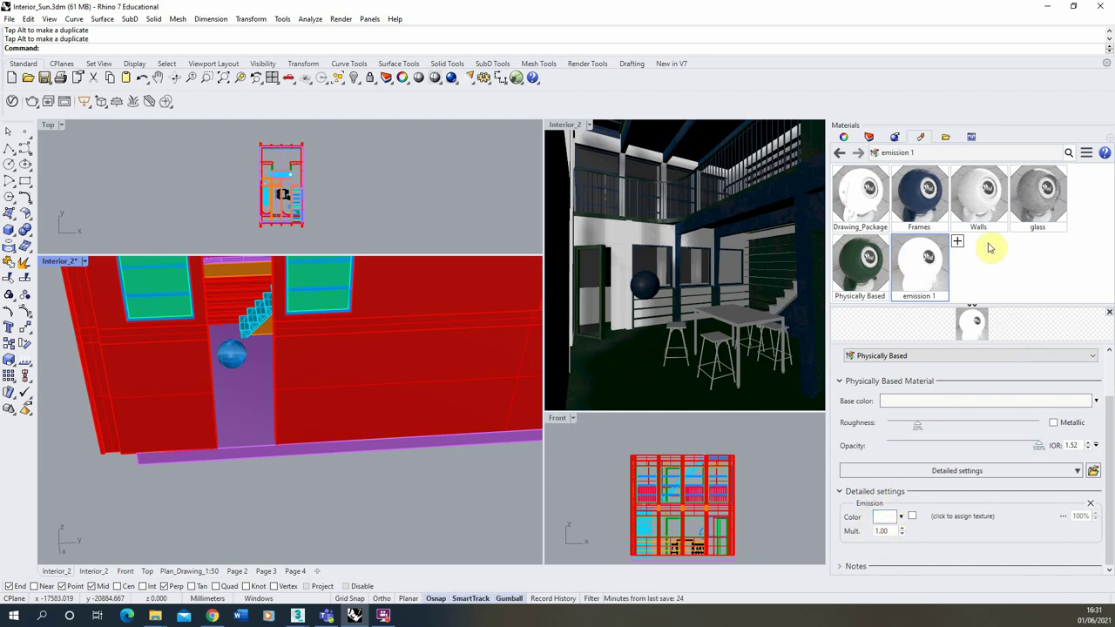
- Assign the emission 1 material to the sphere
{"action": "left_click", "coordinate": [231, 355]}
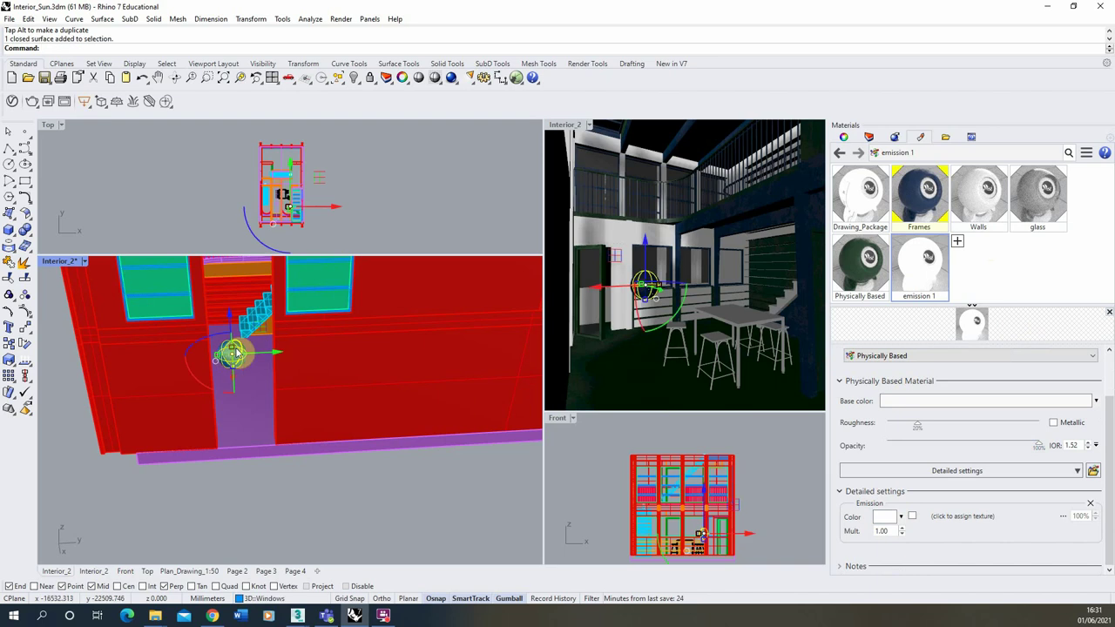
{"action": "right_click", "coordinate": [920, 265]}
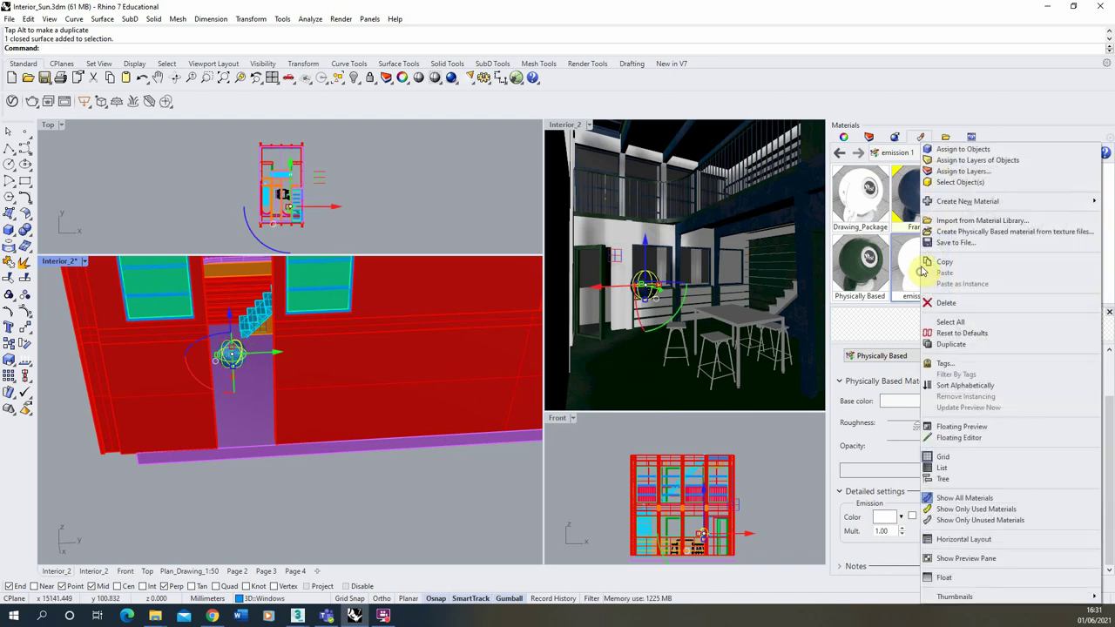
{"action": "left_click", "coordinate": [963, 150]}
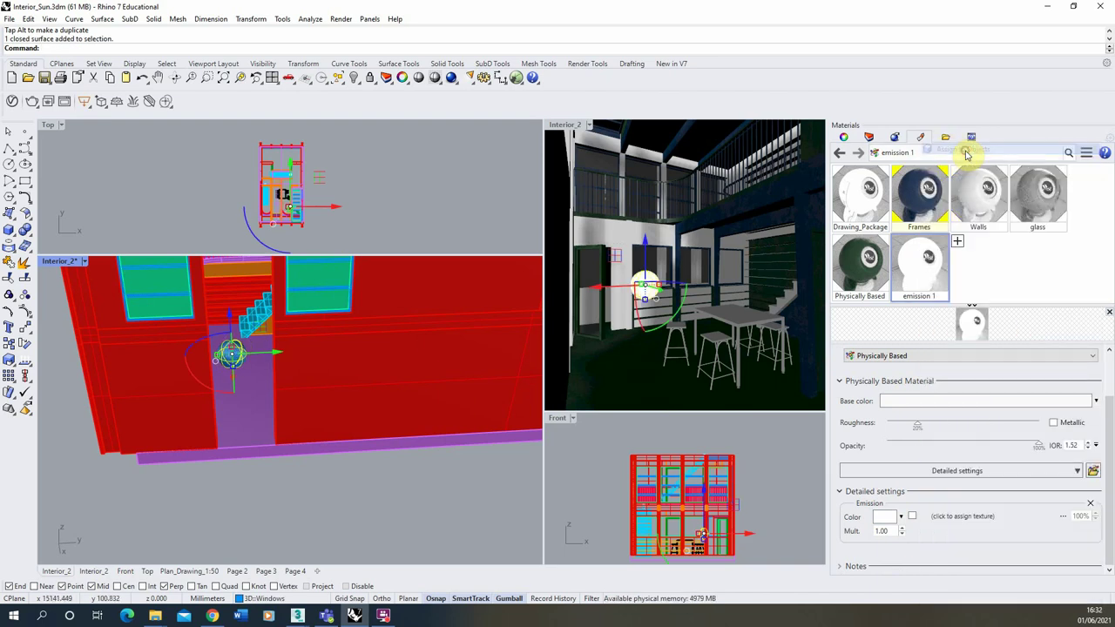
{"action": "left_click", "coordinate": [350, 512]}
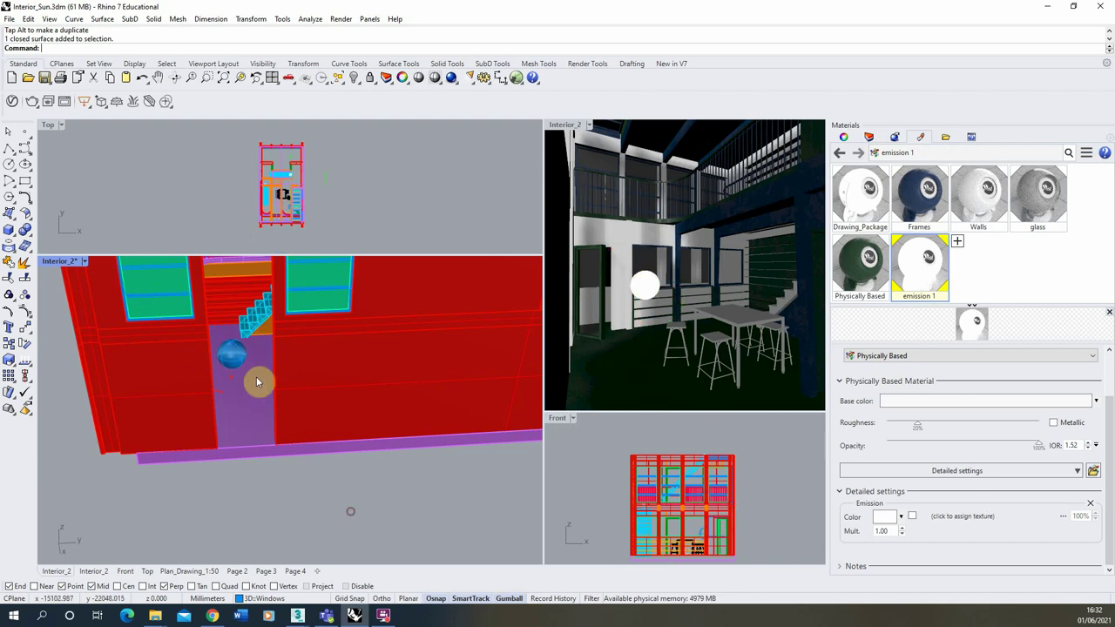
- Render a preview of Interior_2 showing the glowing white sphere, then stop and close it
{"action": "left_click", "coordinate": [570, 126]}
{"action": "left_click", "coordinate": [340, 18]}
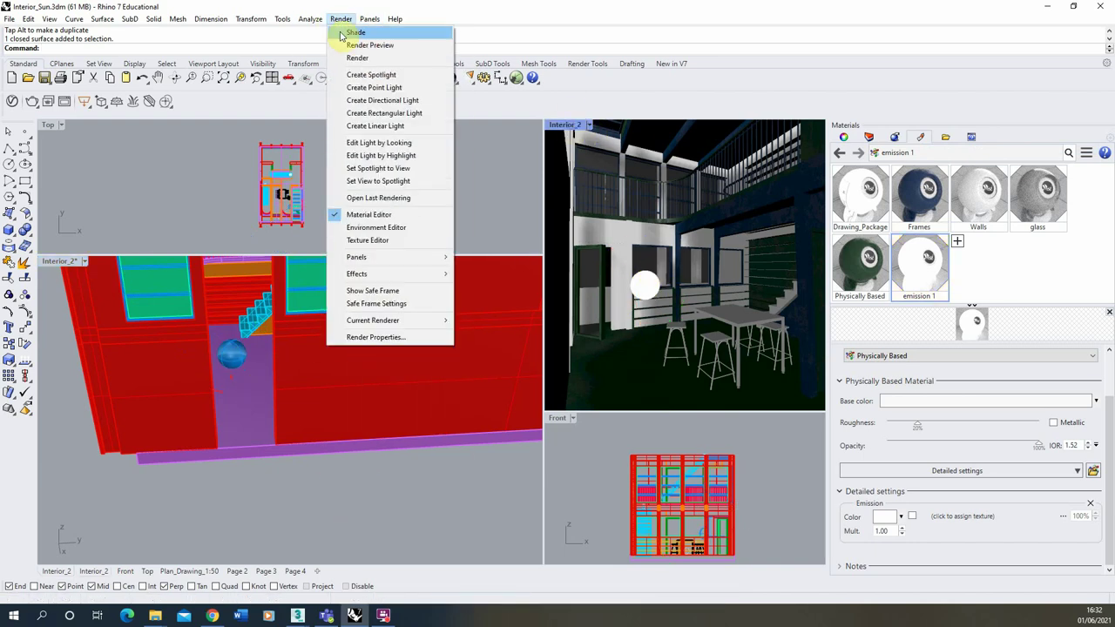
{"action": "left_click", "coordinate": [373, 45]}
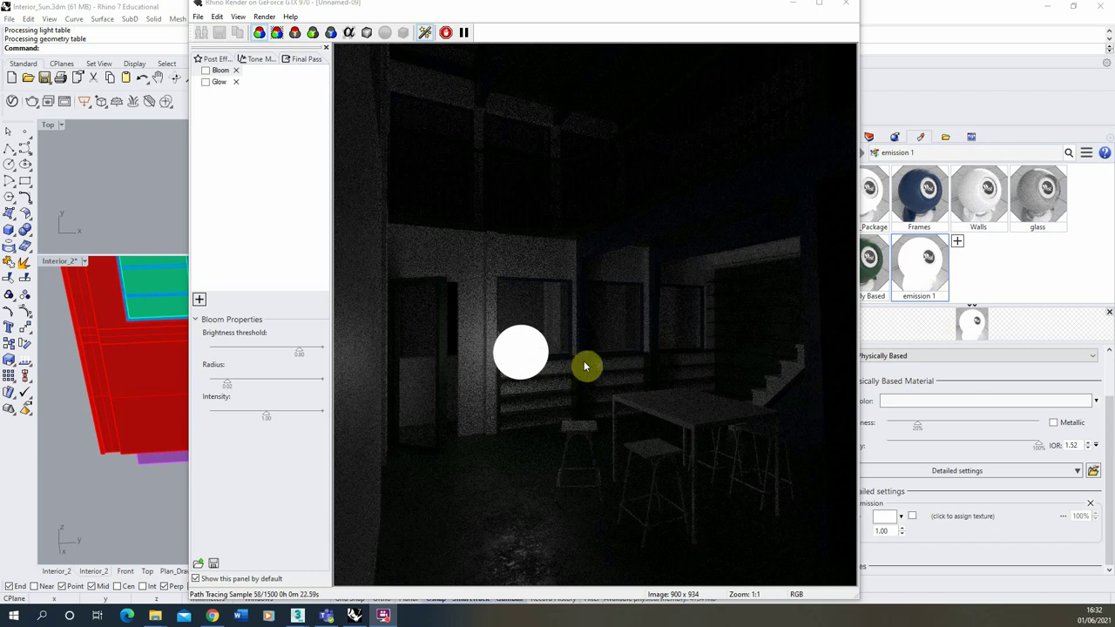
{"action": "left_click", "coordinate": [445, 32]}
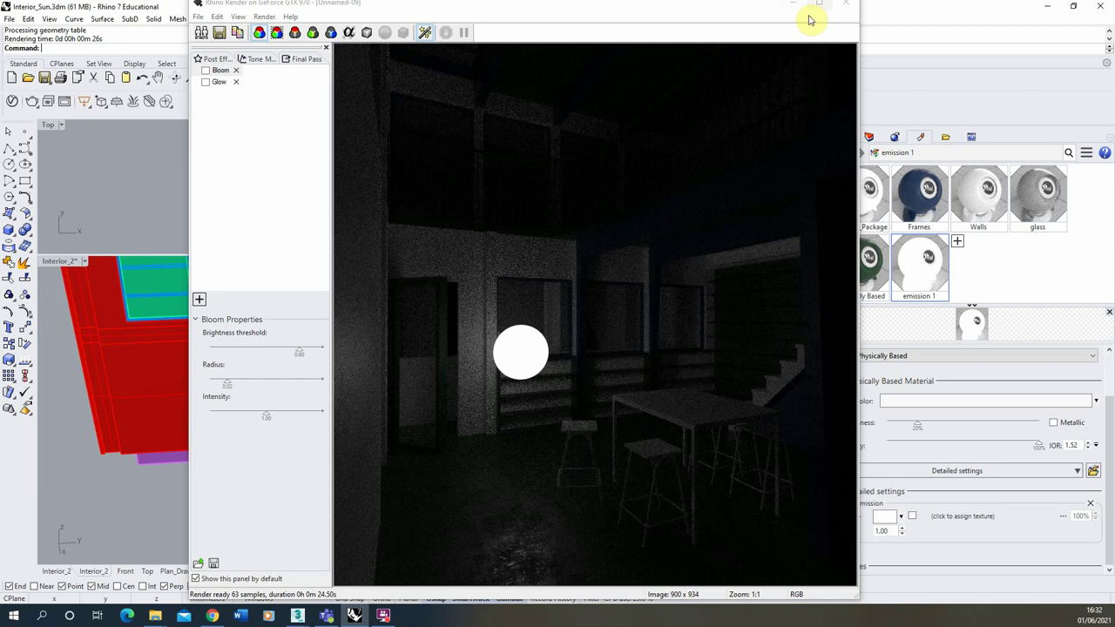
{"action": "left_click", "coordinate": [842, 5]}
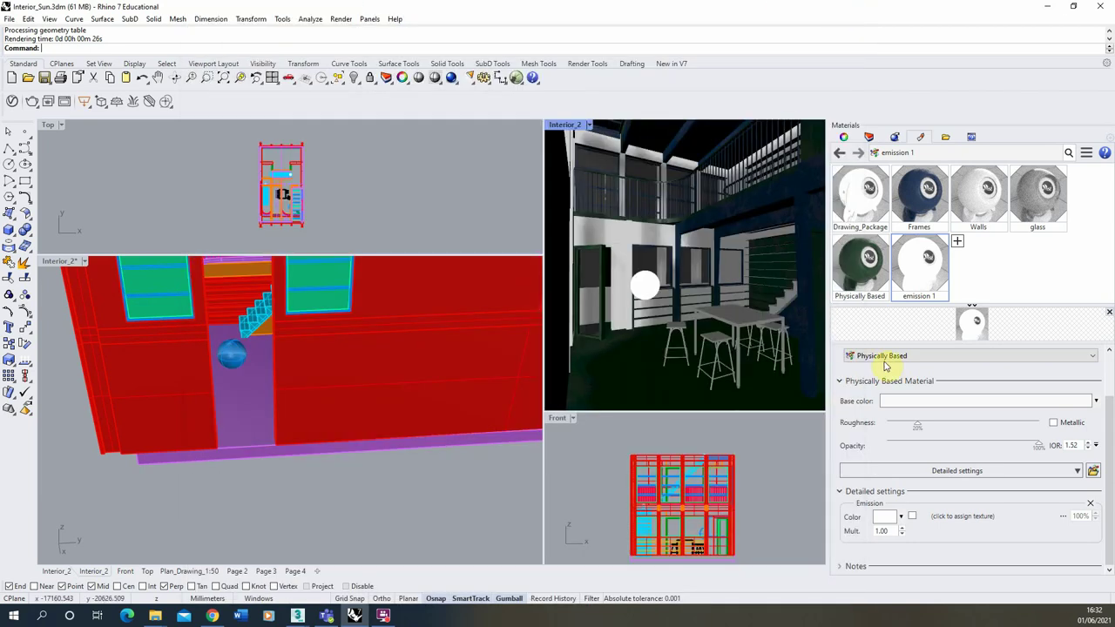
- Change the emission 1 emission colour to red
{"action": "left_click", "coordinate": [897, 519]}
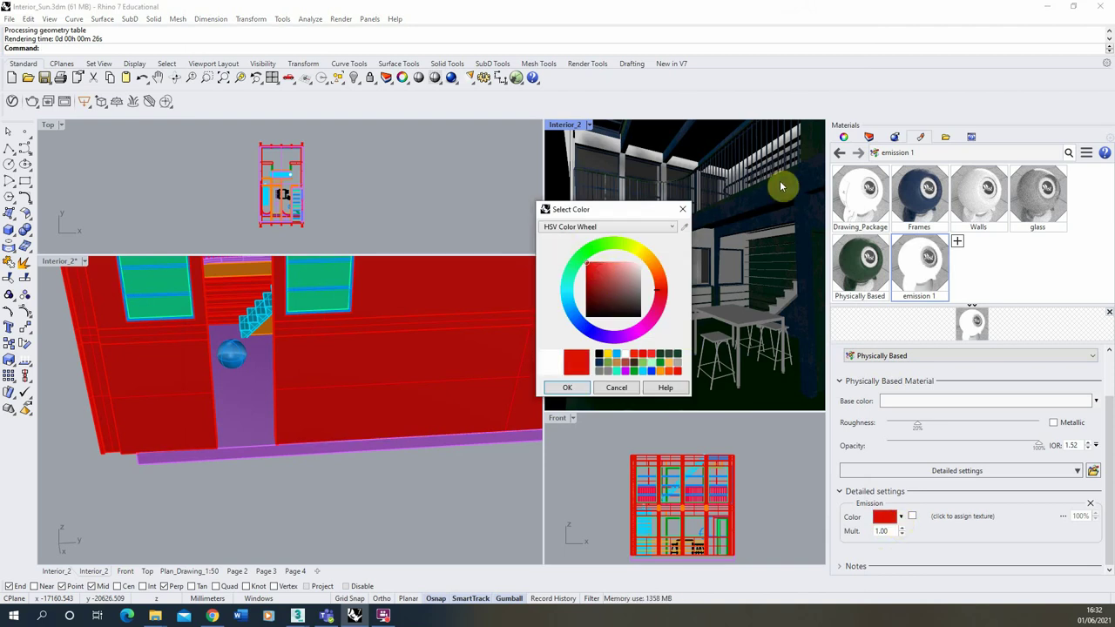
{"action": "left_click", "coordinate": [568, 388]}
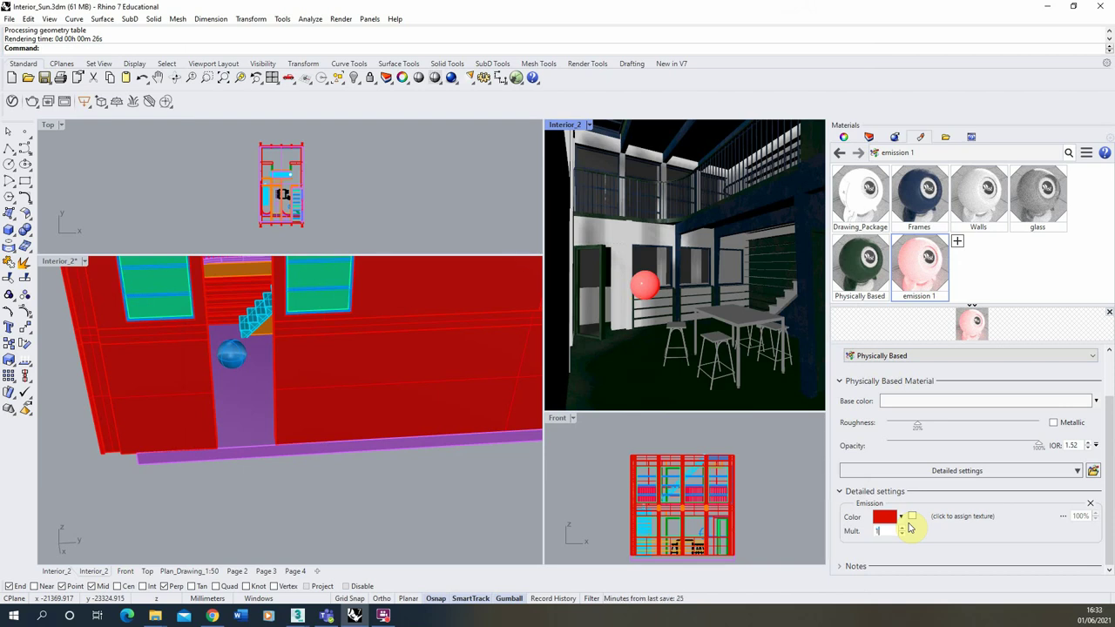
- Set the emission 1 emission multiplier to 10
{"action": "key", "text": "Return"}
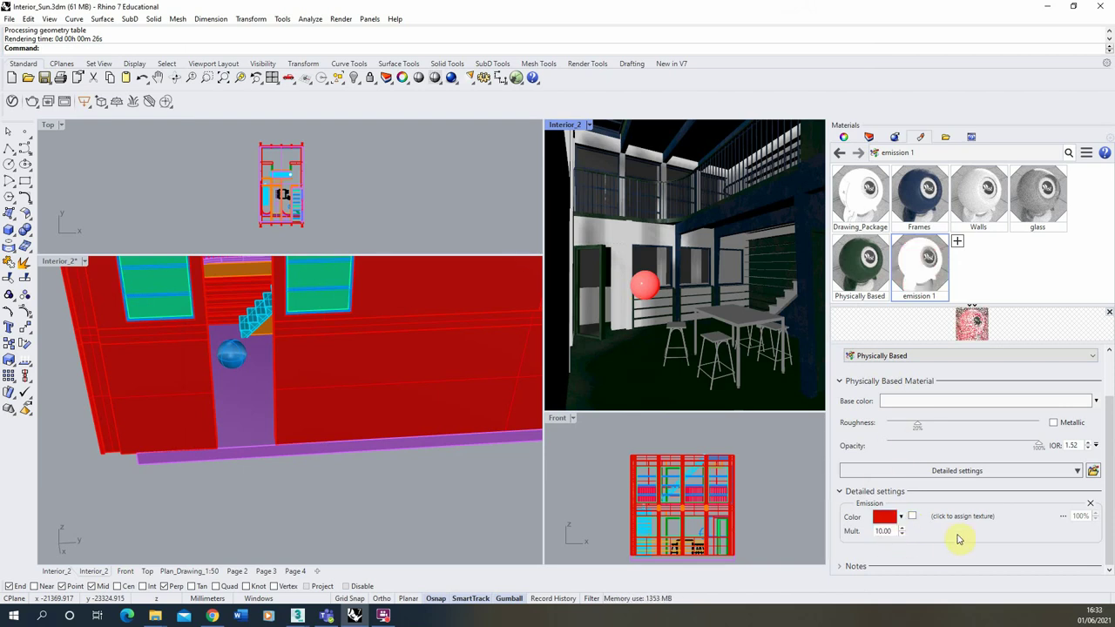
- Render a preview of the red-lit room, stopping it at about 75 samples
{"action": "left_click", "coordinate": [341, 18]}
{"action": "left_click", "coordinate": [370, 44]}
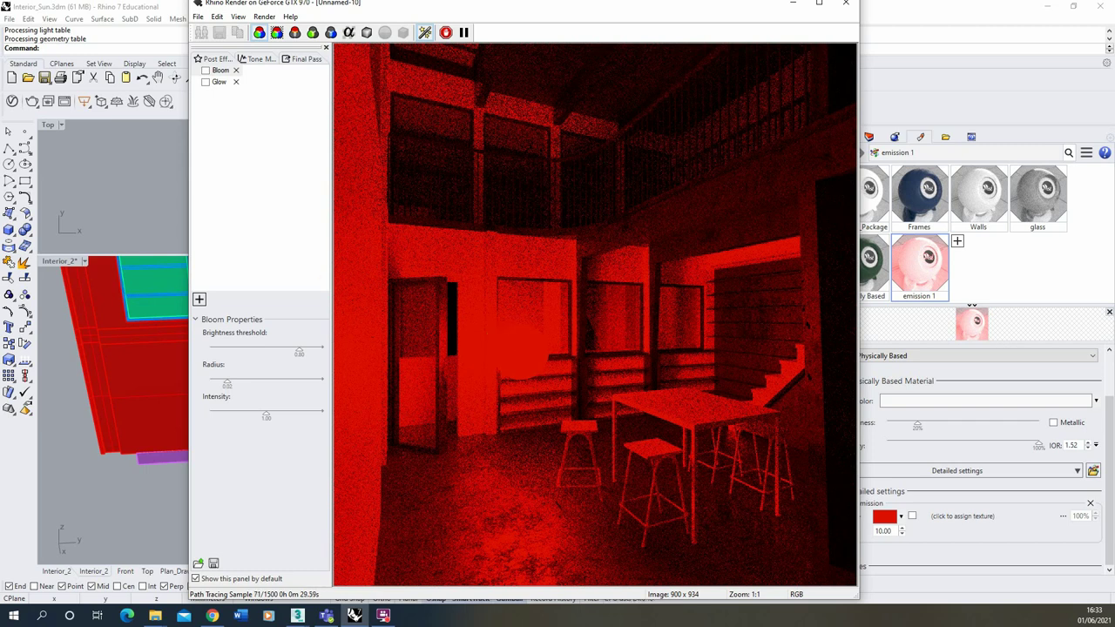
{"action": "left_click", "coordinate": [446, 34]}
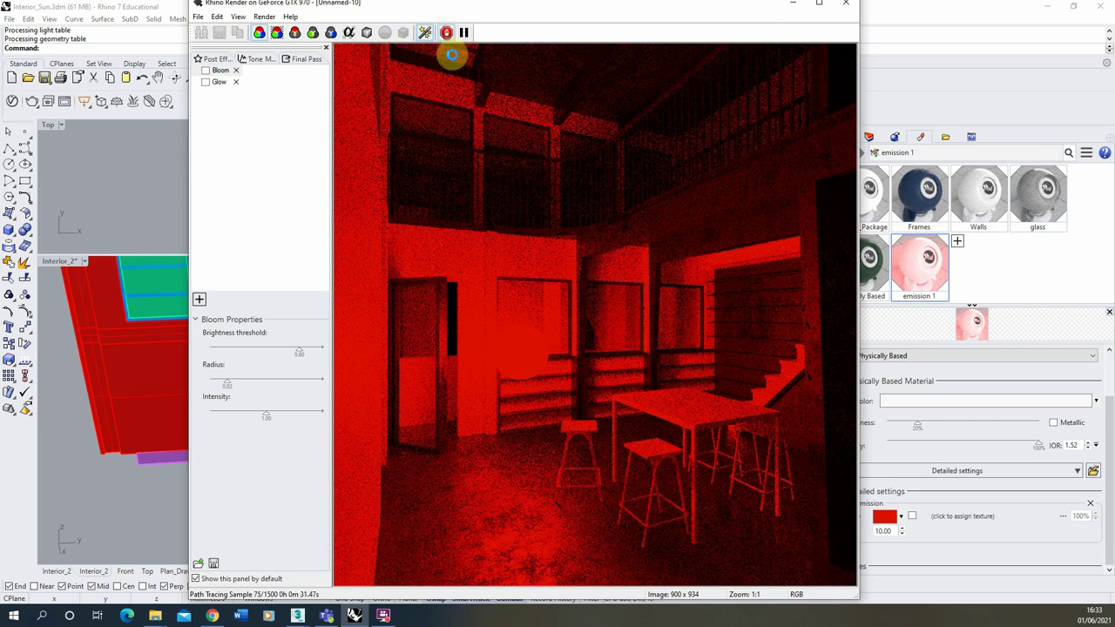
- Close the test render and change emission 1's multiplier from 10 to 3
{"action": "left_click", "coordinate": [845, 3]}
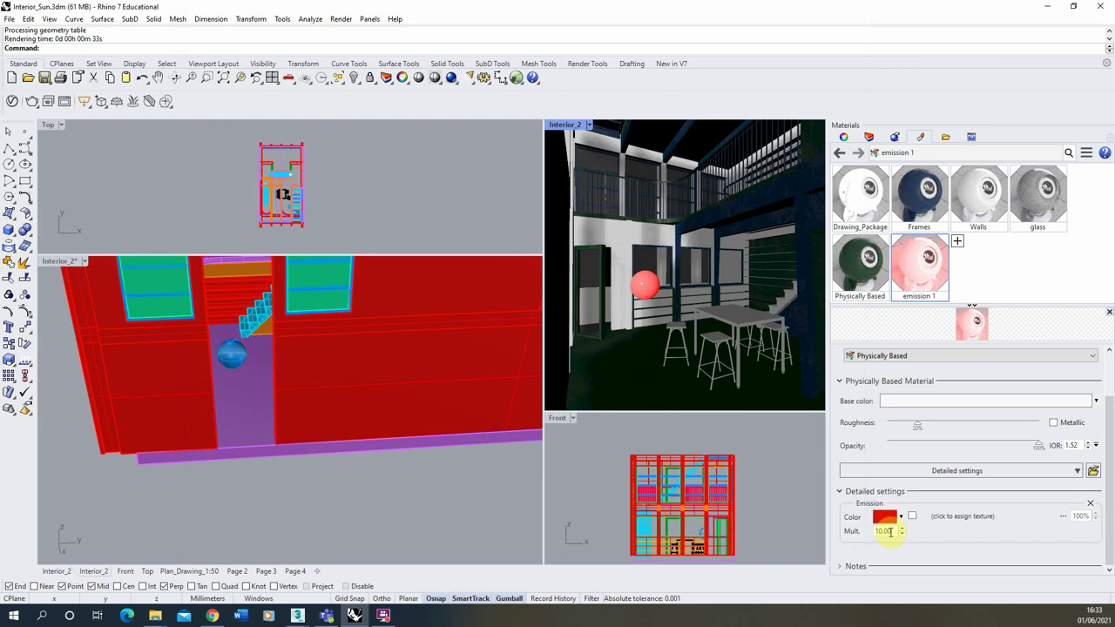
{"action": "double_click", "coordinate": [890, 531]}
{"action": "type", "text": "30"}
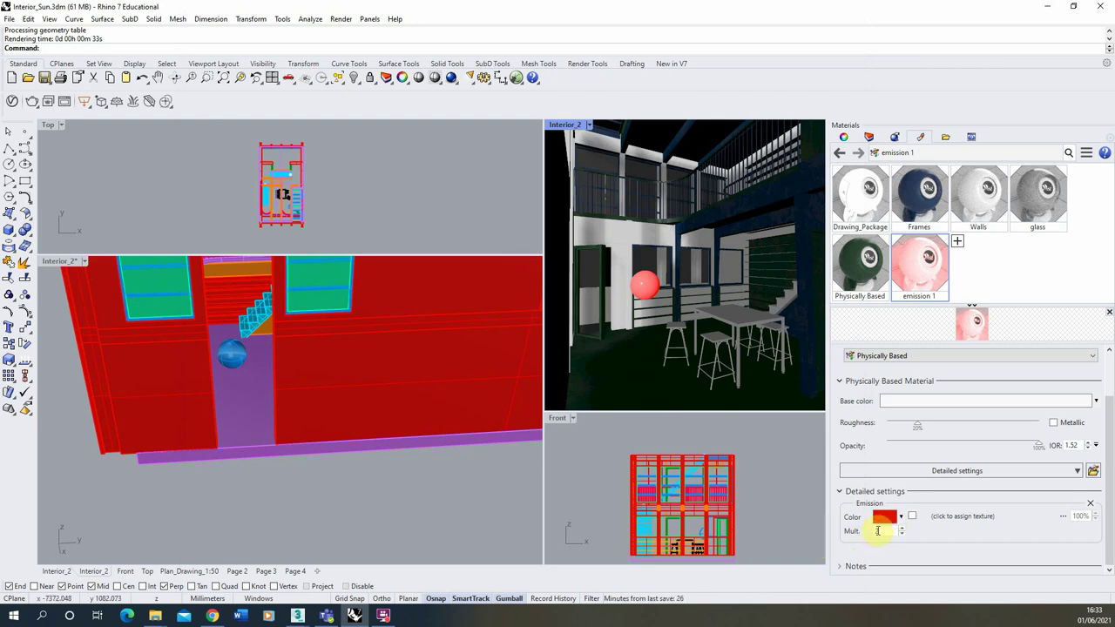
{"action": "key", "text": "Return"}
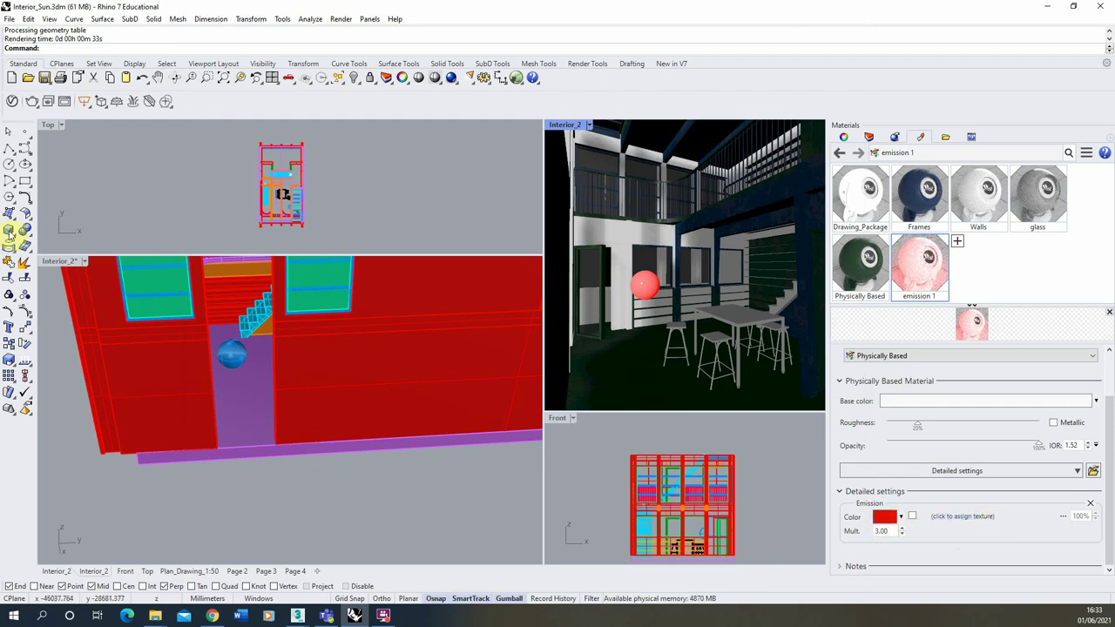
- Draw a vertical plane surface from above the sphere toward the stairs
{"action": "left_click", "coordinate": [14, 233]}
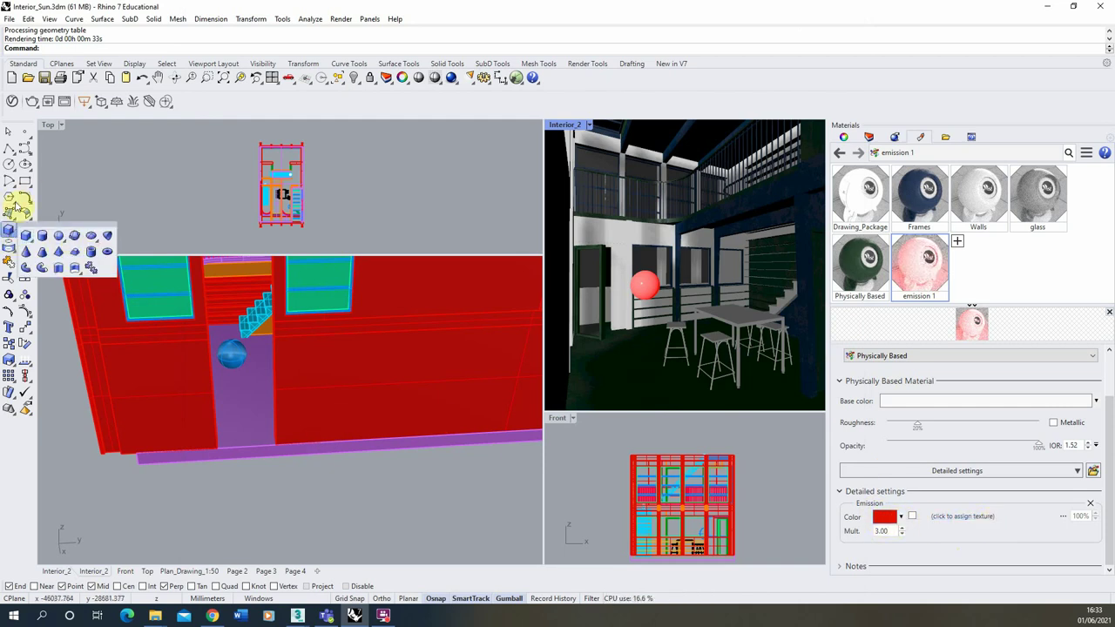
{"action": "left_click", "coordinate": [15, 217]}
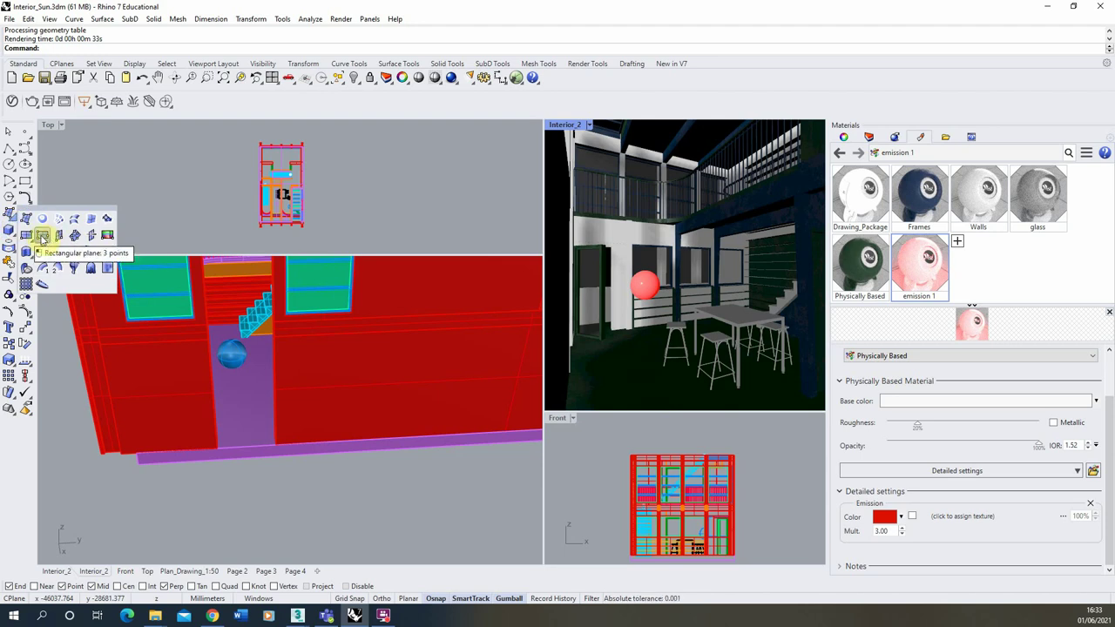
{"action": "left_click", "coordinate": [59, 236]}
{"action": "scroll", "coordinate": [219, 357], "scroll_direction": "up", "scroll_amount": 5}
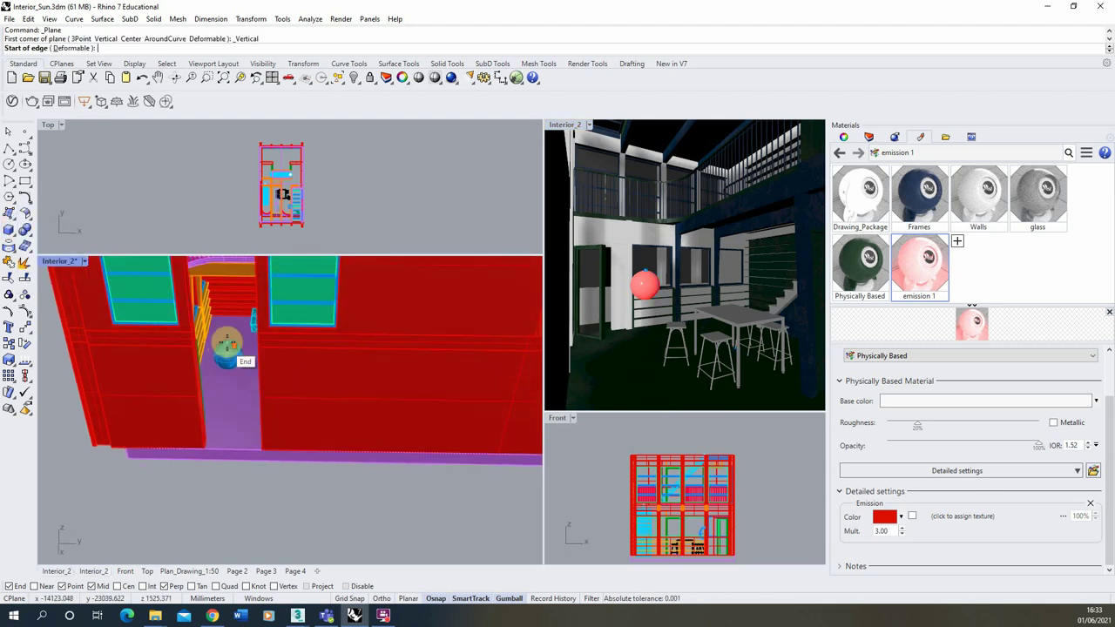
{"action": "left_click", "coordinate": [16, 235]}
{"action": "left_click", "coordinate": [14, 218]}
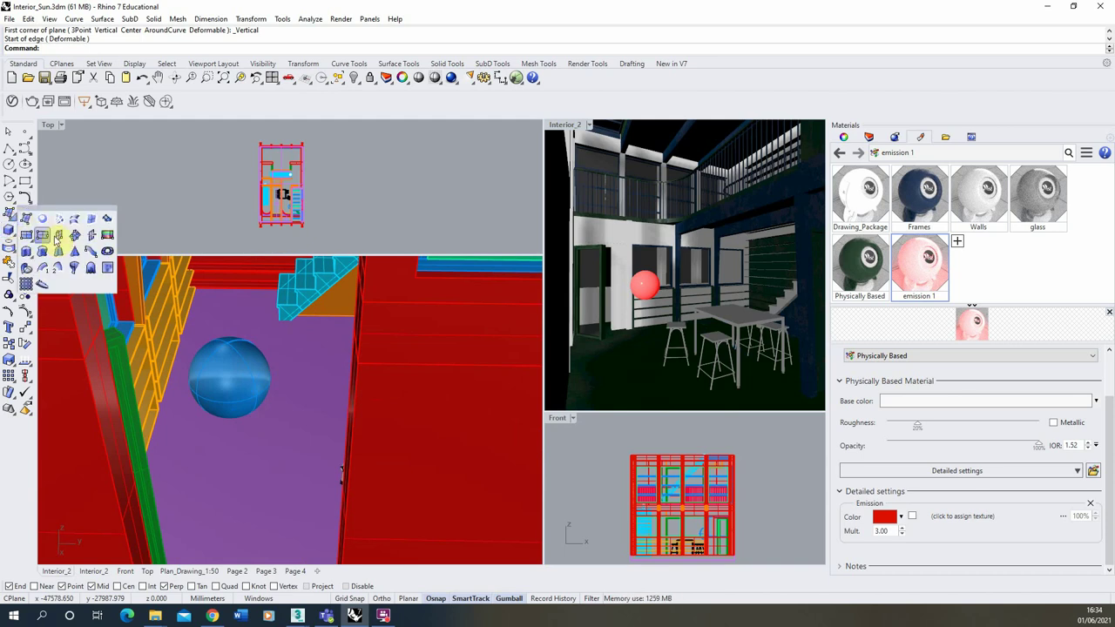
{"action": "left_click", "coordinate": [59, 235]}
{"action": "left_click", "coordinate": [216, 319]}
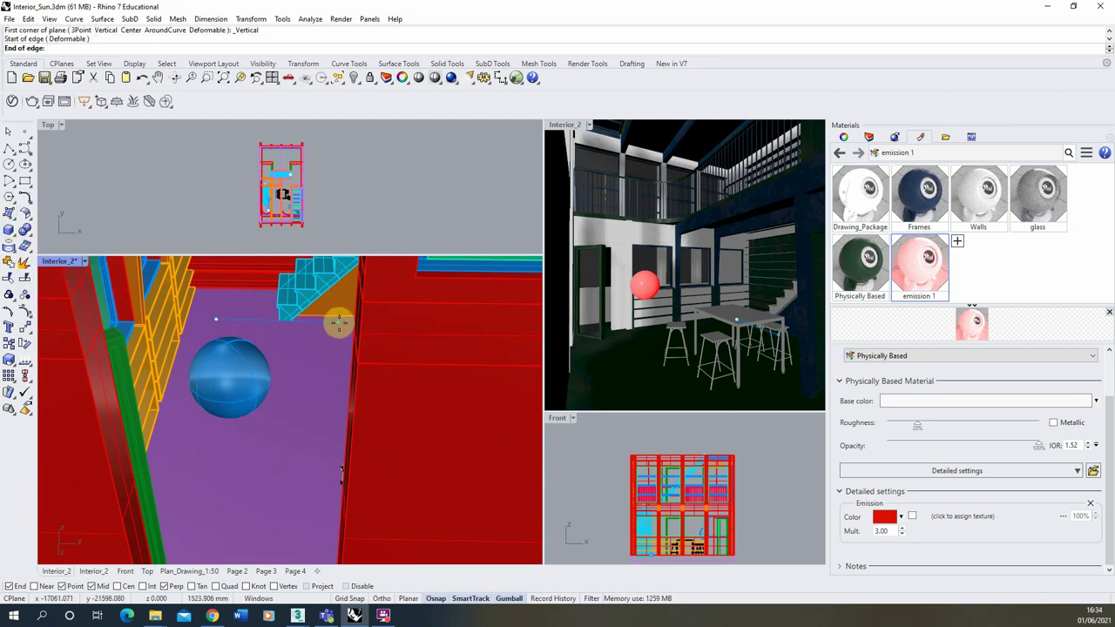
{"action": "left_click", "coordinate": [338, 322]}
{"action": "left_click", "coordinate": [336, 258]}
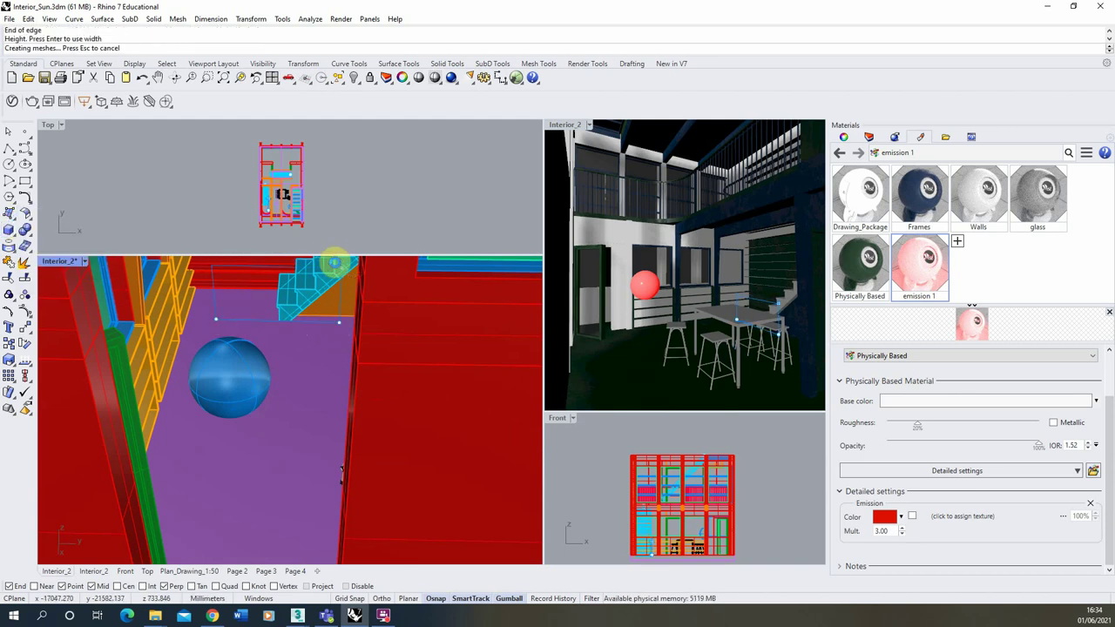
- Lift the new panel higher up the back wall above the staircase, viewing it frontally
{"action": "right_click_drag", "start_coordinate": [336, 258], "coordinate": [278, 331]}
{"action": "left_click", "coordinate": [291, 356]}
{"action": "left_click_drag", "start_coordinate": [288, 403], "coordinate": [291, 293]}
{"action": "right_click_drag", "start_coordinate": [292, 394], "coordinate": [291, 349]}
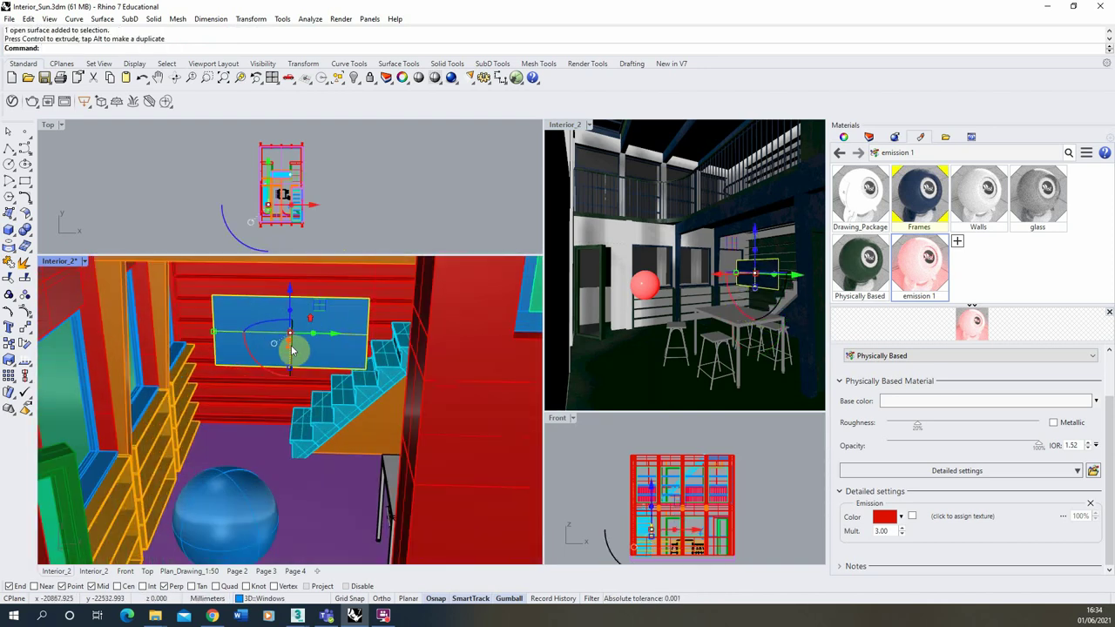
{"action": "mouse_move", "coordinate": [291, 350]}
{"action": "left_mouse_down"}
{"action": "mouse_move", "coordinate": [294, 323]}
{"action": "mouse_move", "coordinate": [305, 340]}
{"action": "left_mouse_up"}
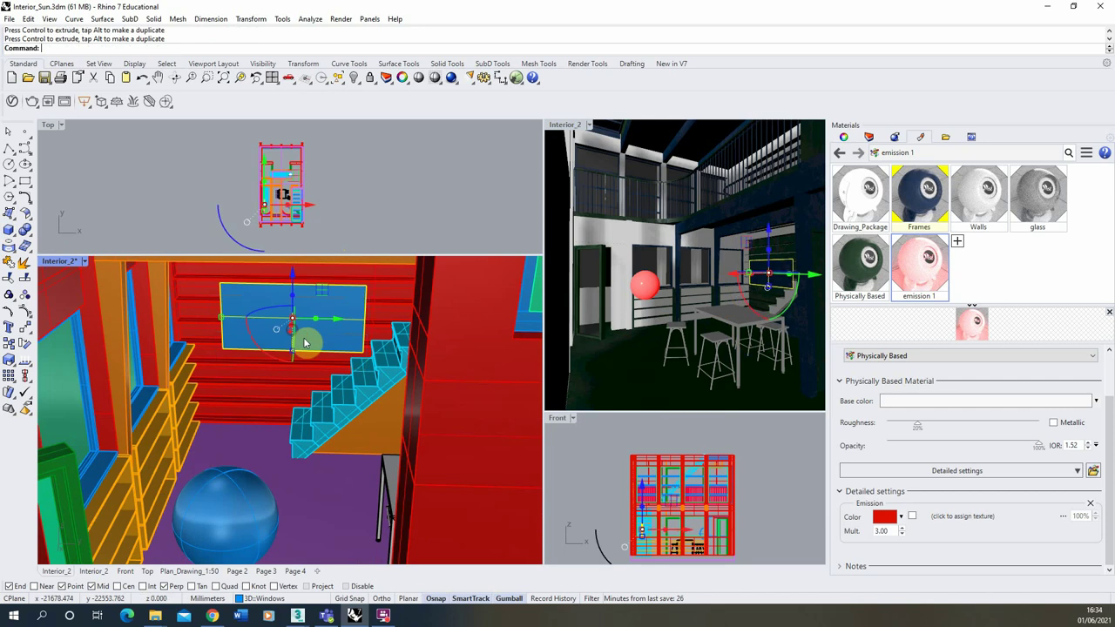
{"action": "right_click_drag", "start_coordinate": [305, 340], "coordinate": [309, 294]}
{"action": "left_click_drag", "start_coordinate": [309, 294], "coordinate": [267, 325]}
{"action": "right_click_drag", "start_coordinate": [266, 325], "coordinate": [273, 333]}
{"action": "scroll", "coordinate": [273, 333], "scroll_direction": "down", "scroll_amount": 2}
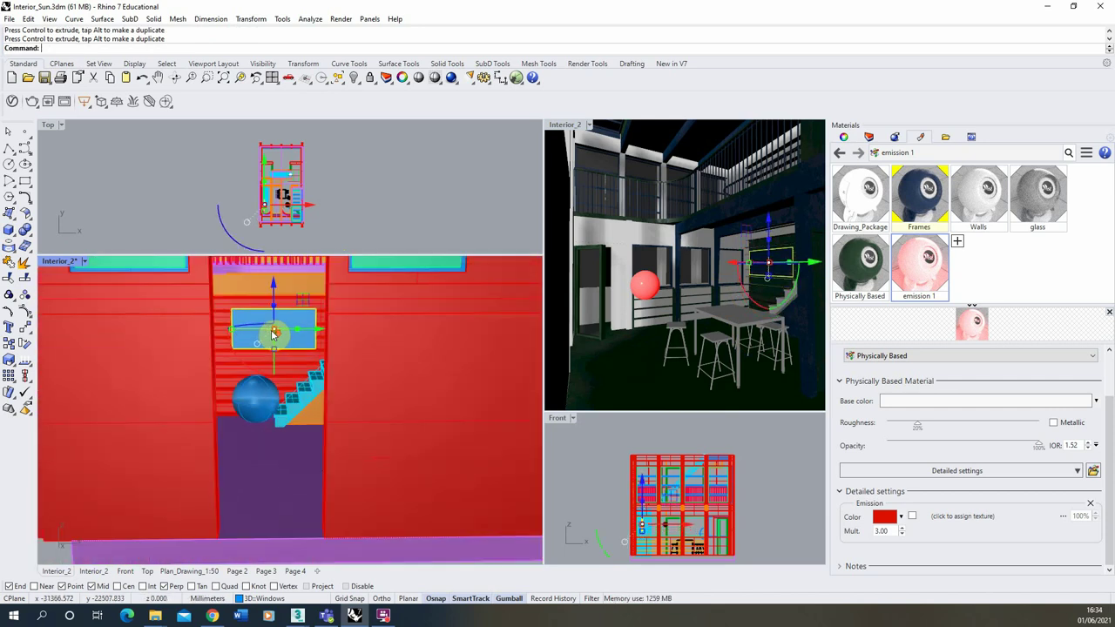
- Duplicate emission 1 and rename the copy 'emission 2'
{"action": "right_click", "coordinate": [922, 266]}
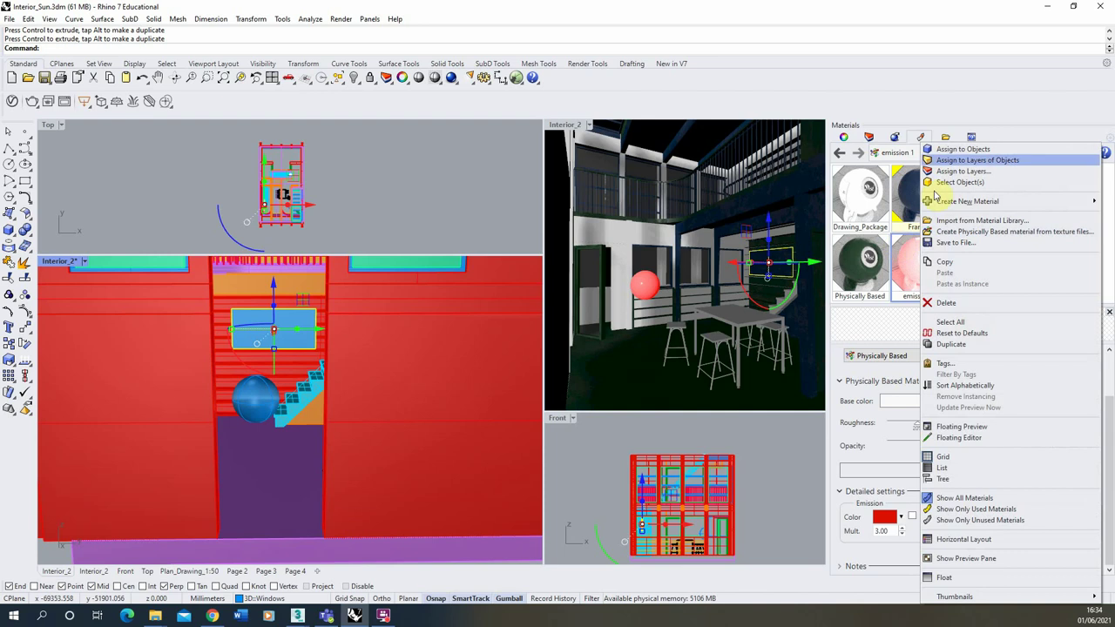
{"action": "left_click", "coordinate": [952, 344]}
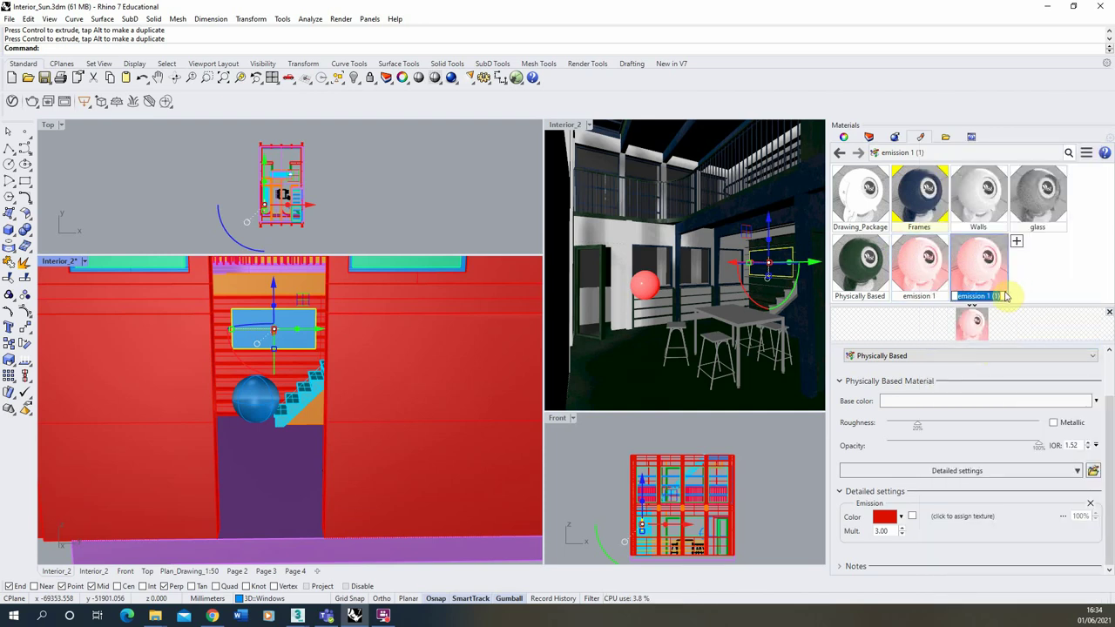
{"action": "left_click_drag", "start_coordinate": [1001, 298], "coordinate": [984, 301]}
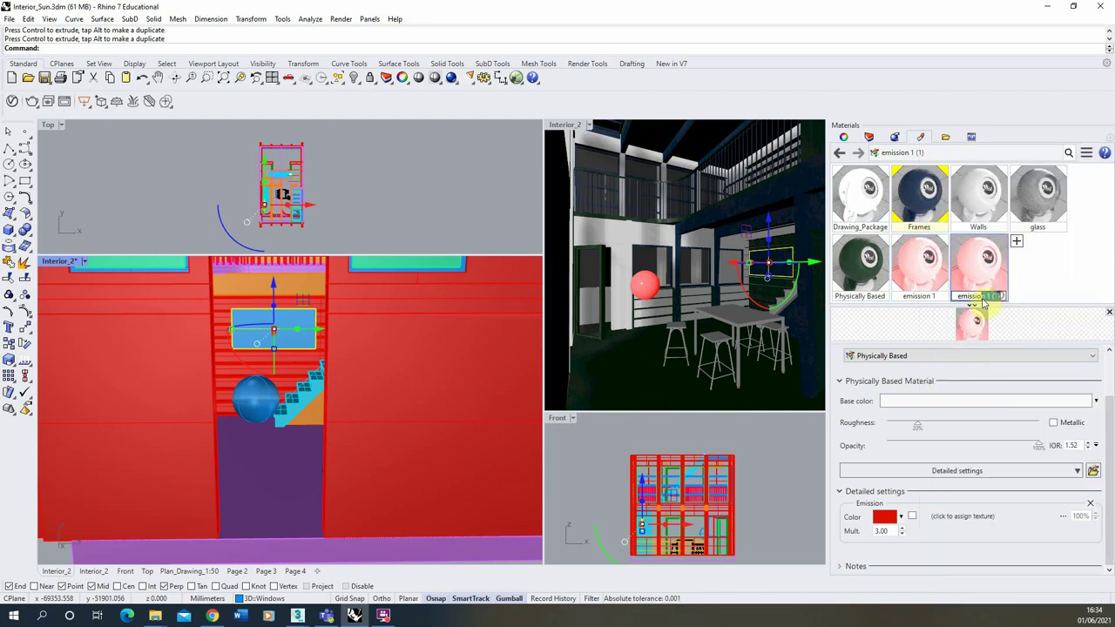
{"action": "type", "text": "2"}
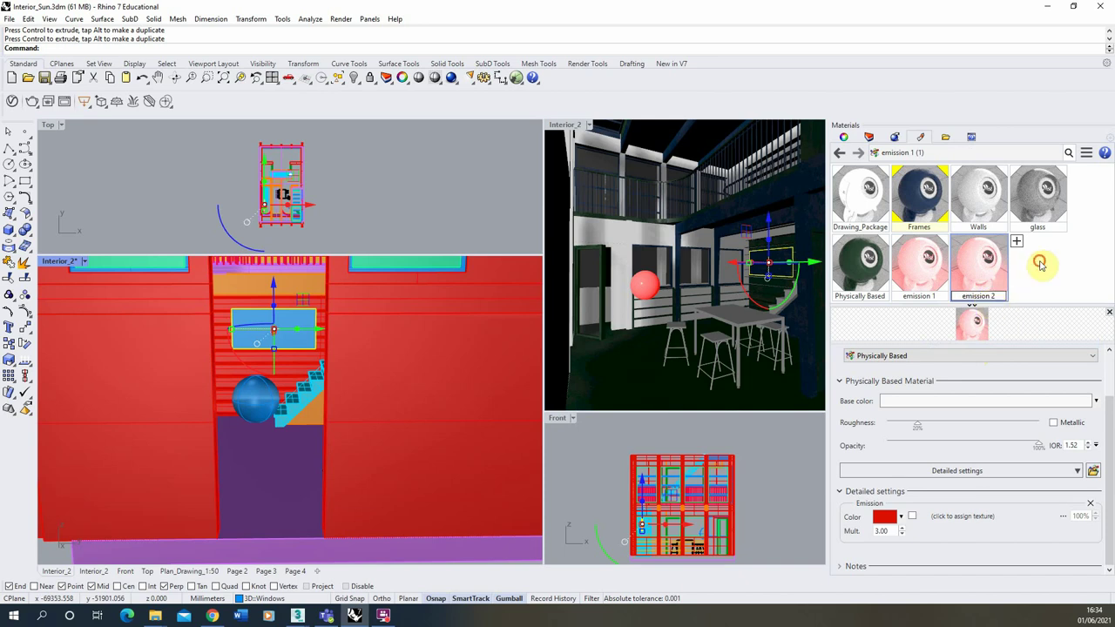
{"action": "key", "text": "Return"}
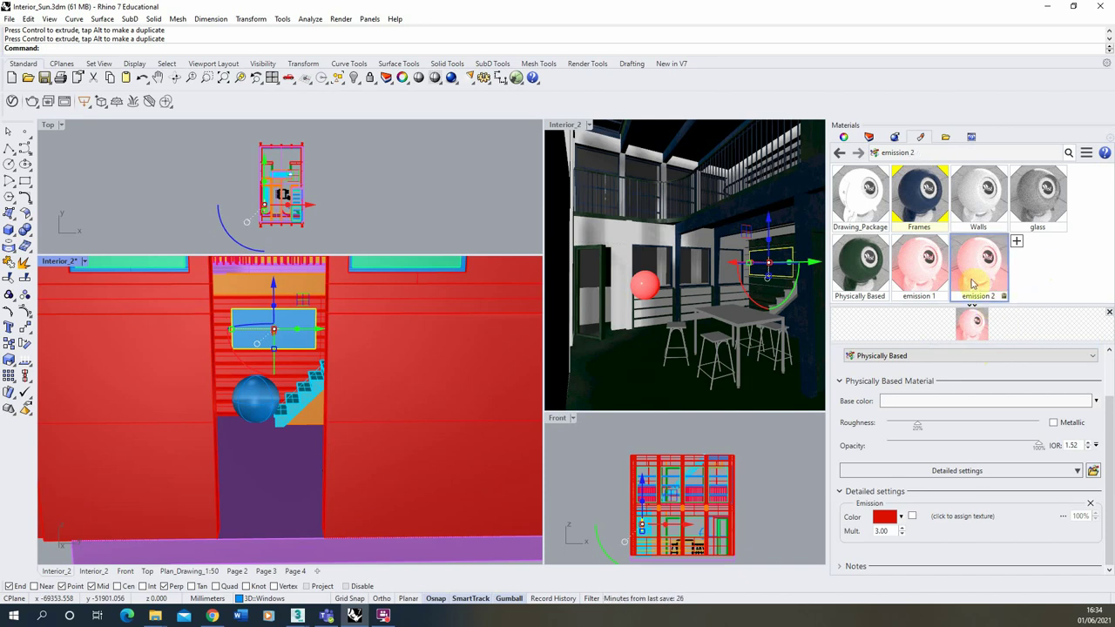
- Load the medow image from 03_Landscapes as emission 2's texture and assign it to the panel
{"action": "left_click", "coordinate": [961, 515]}
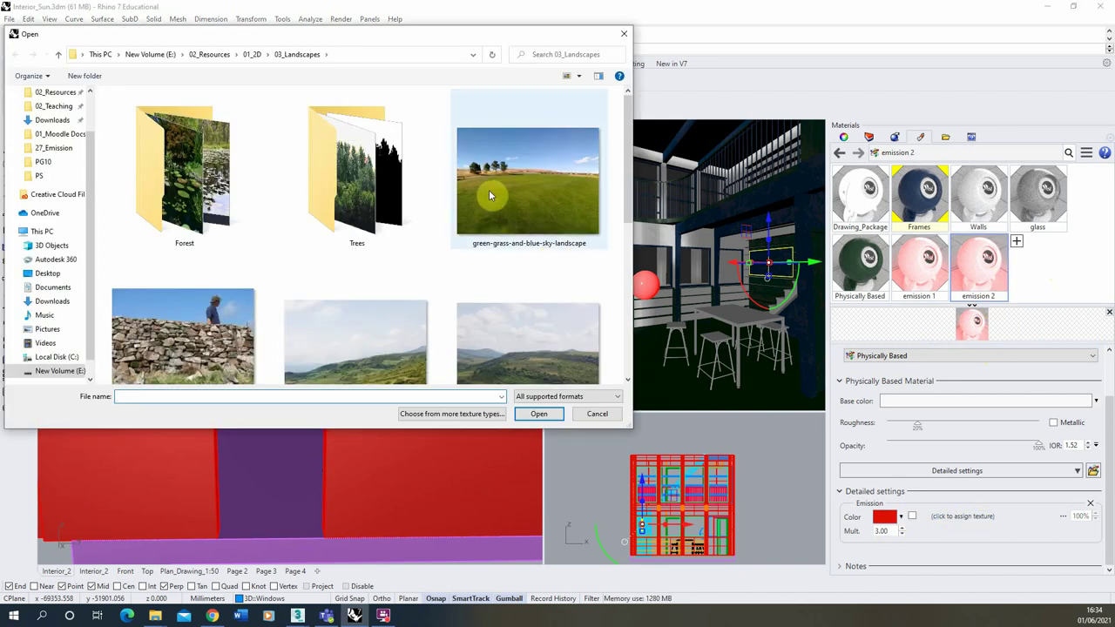
{"action": "left_click", "coordinate": [534, 187]}
{"action": "scroll", "coordinate": [514, 190], "scroll_direction": "down", "scroll_amount": 3}
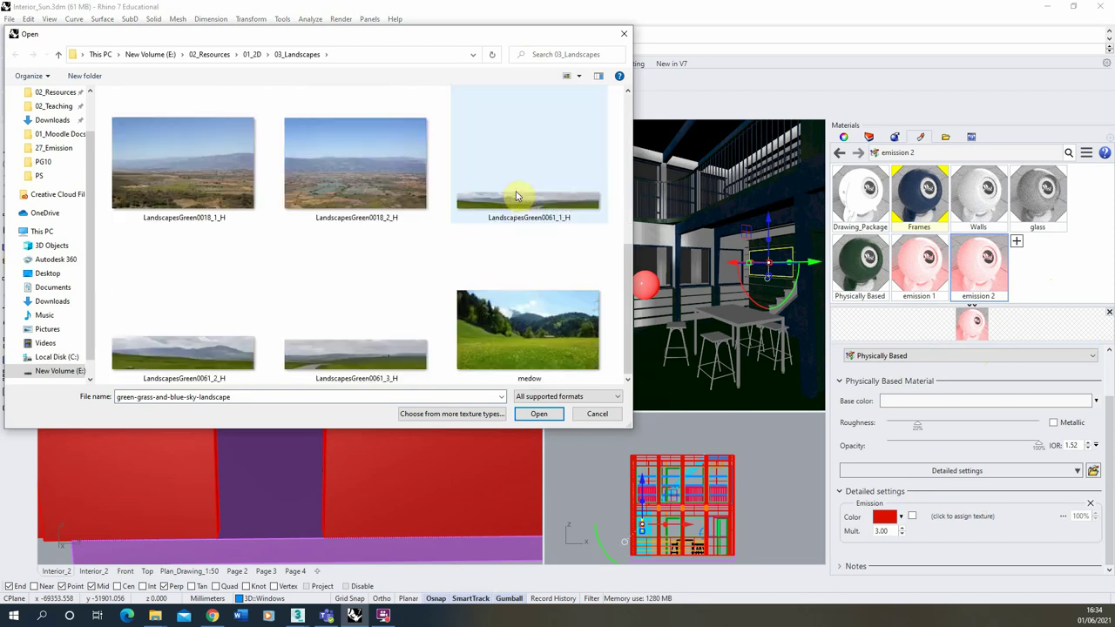
{"action": "left_click", "coordinate": [548, 317]}
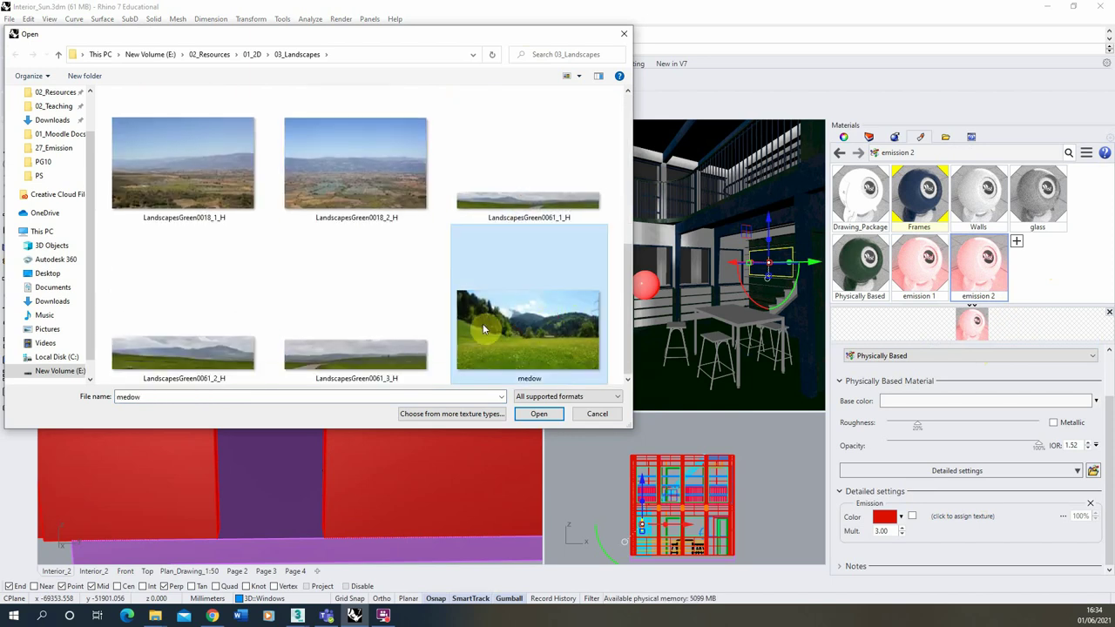
{"action": "left_click", "coordinate": [539, 414]}
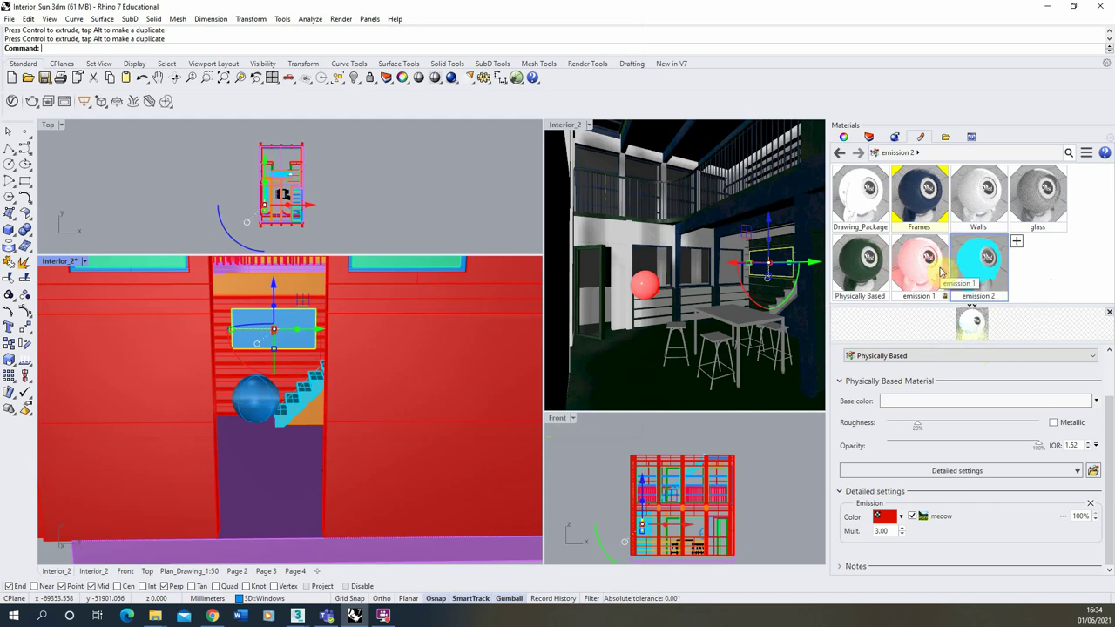
{"action": "right_click", "coordinate": [942, 266]}
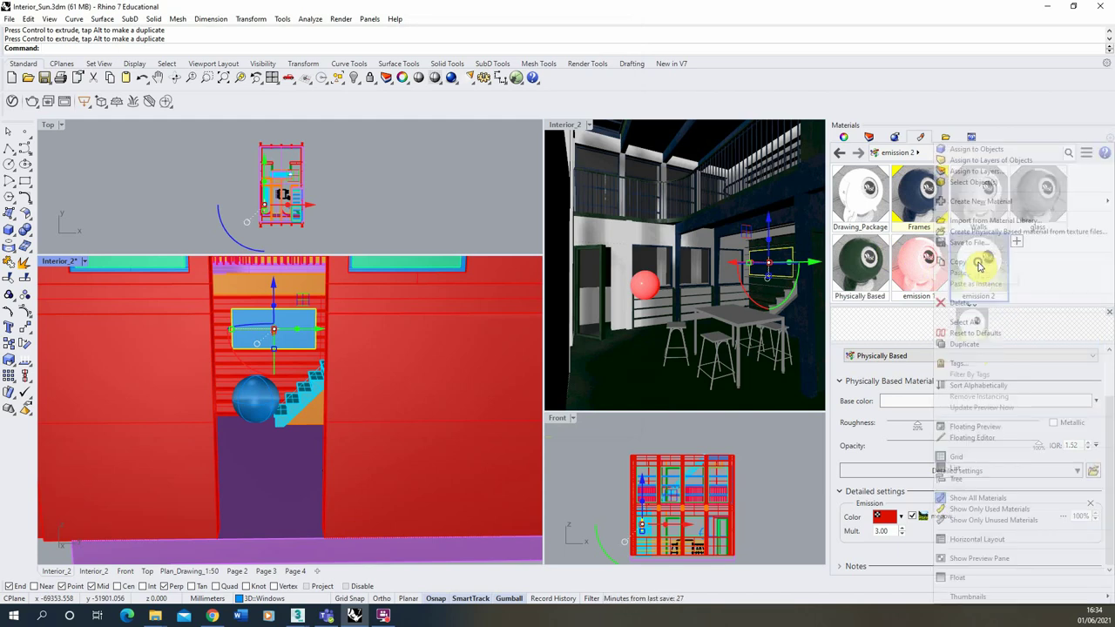
{"action": "left_click", "coordinate": [971, 149]}
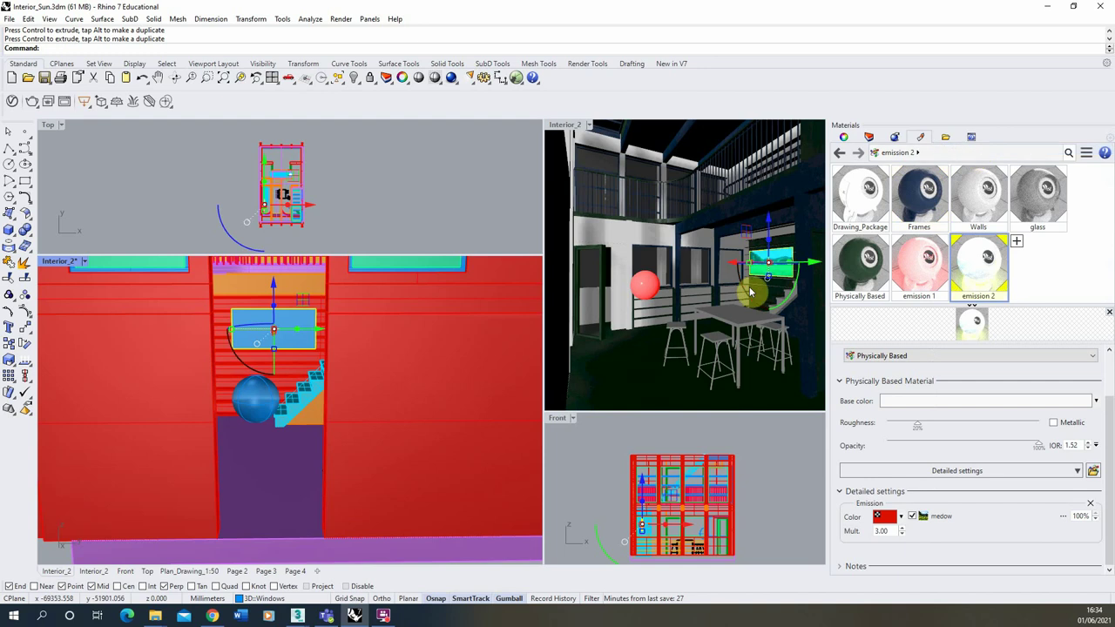
- Switch Interior_2 to Rendered shading, zoom on the meadow panel, then activate the top-right Interior_2 view
{"action": "left_click", "coordinate": [82, 264]}
{"action": "left_click", "coordinate": [131, 154]}
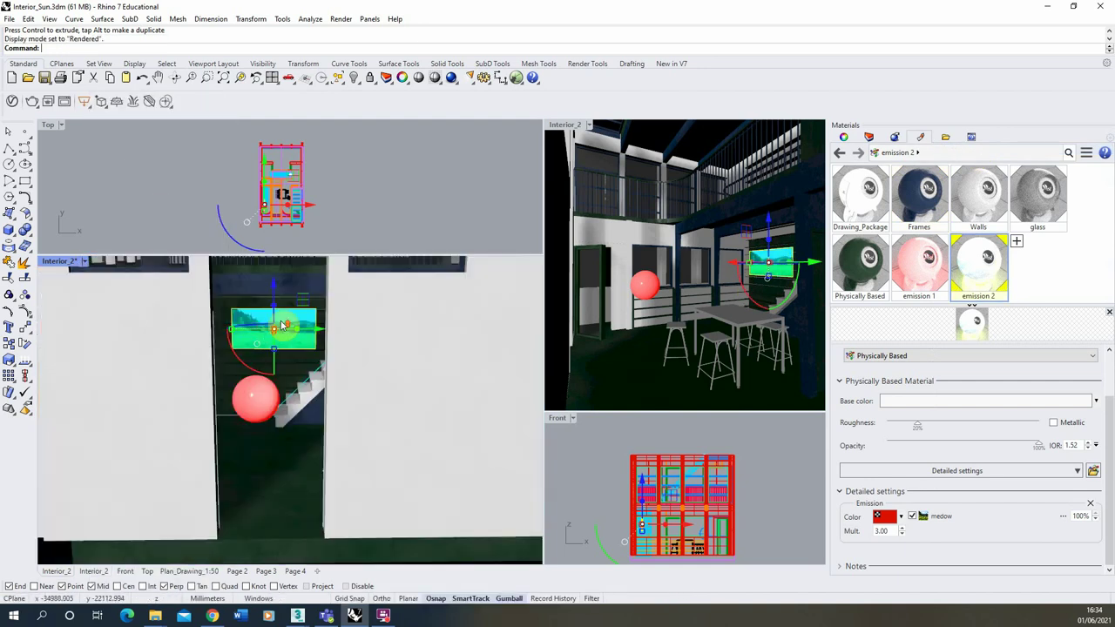
{"action": "scroll", "coordinate": [283, 326], "scroll_direction": "up", "scroll_amount": 5}
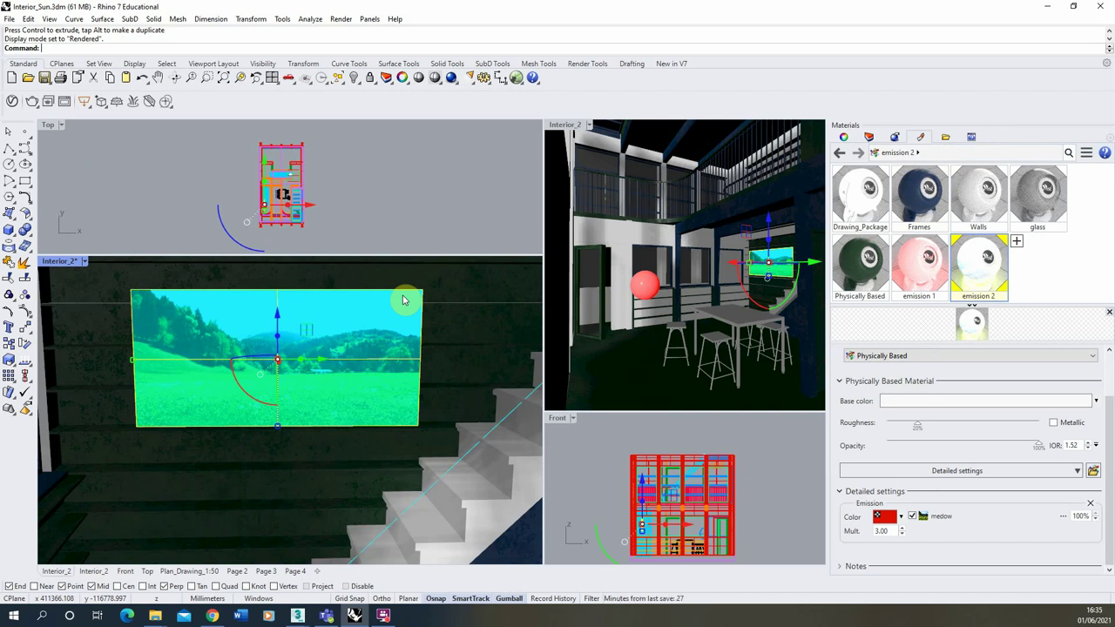
{"action": "left_click", "coordinate": [568, 125]}
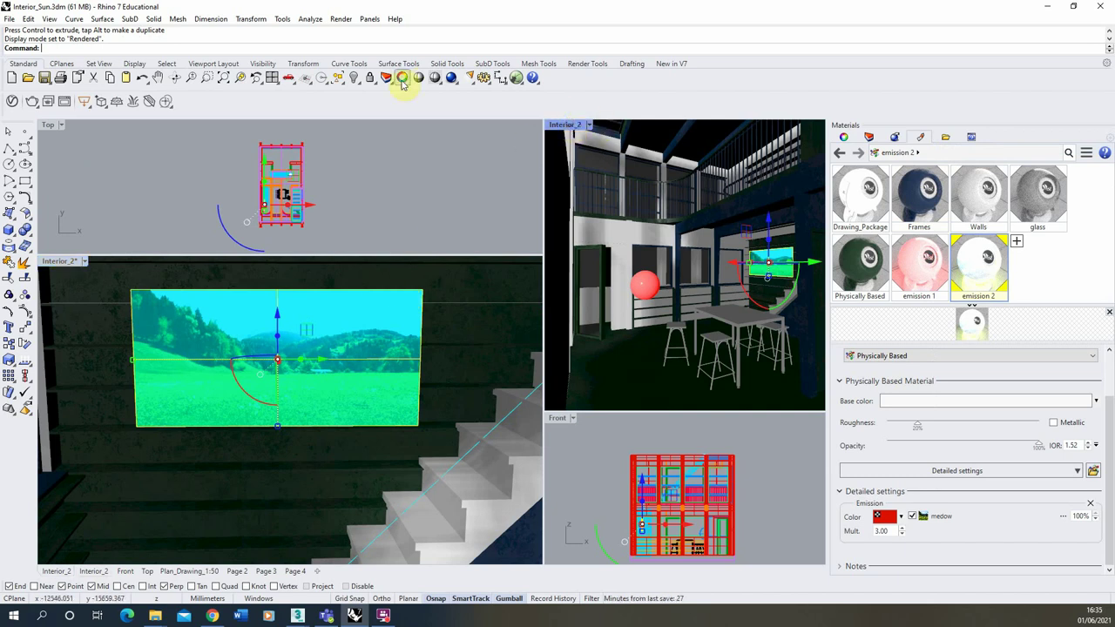
- Run a Render Preview and stop it at 56 samples after about 25 seconds
{"action": "left_click", "coordinate": [341, 19]}
{"action": "left_click", "coordinate": [391, 48]}
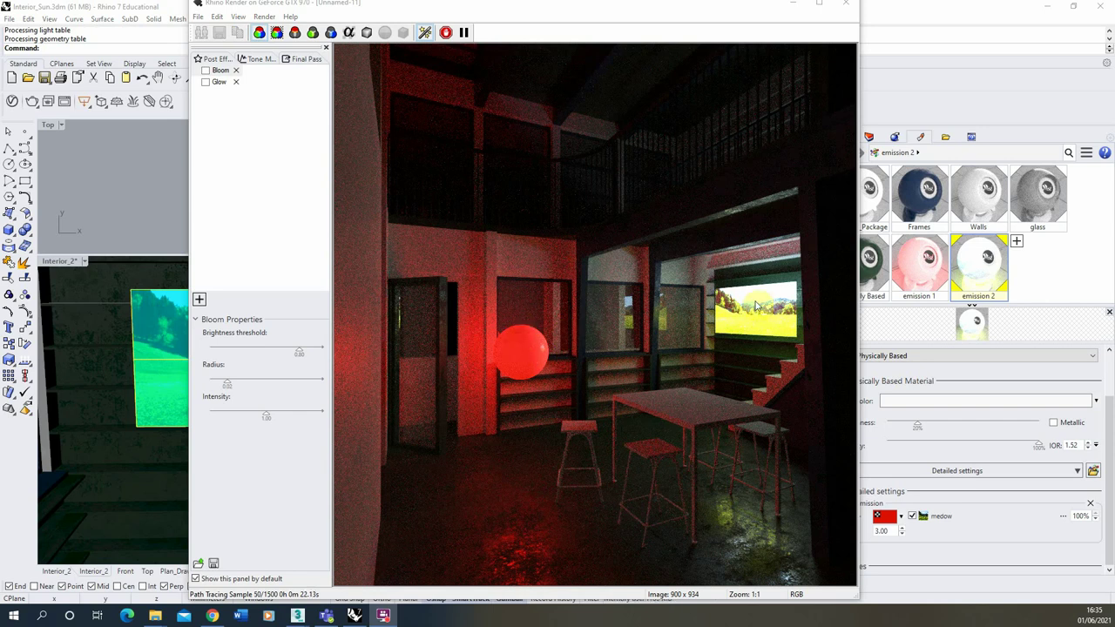
{"action": "left_click", "coordinate": [446, 32]}
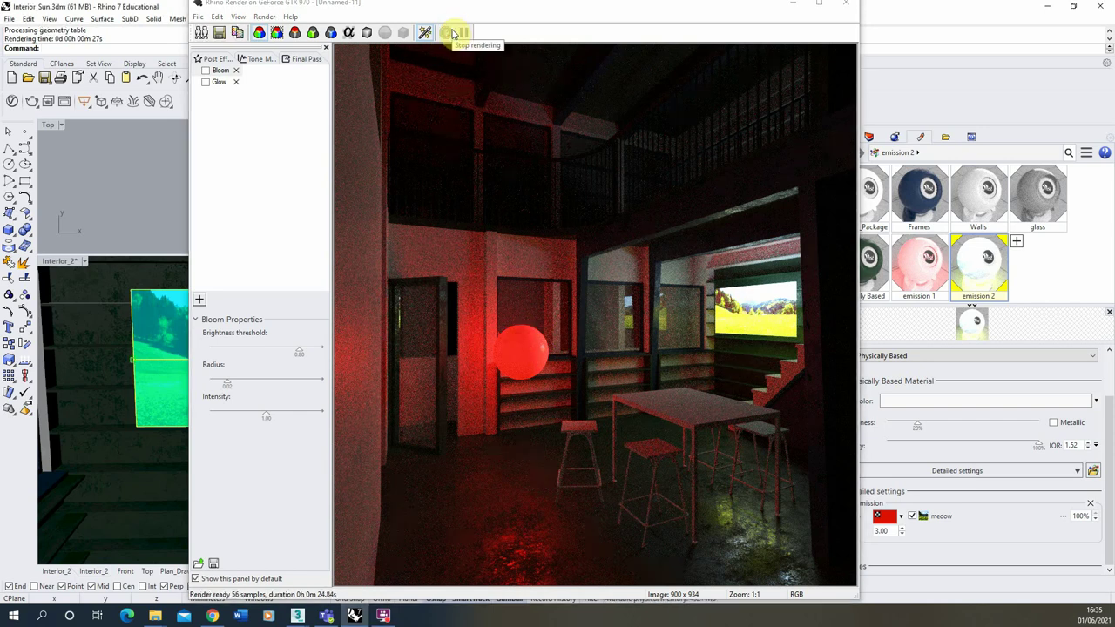
- Close the render window and duplicate emission 1 as 'emission 1 (1)'
{"action": "left_click", "coordinate": [845, 3]}
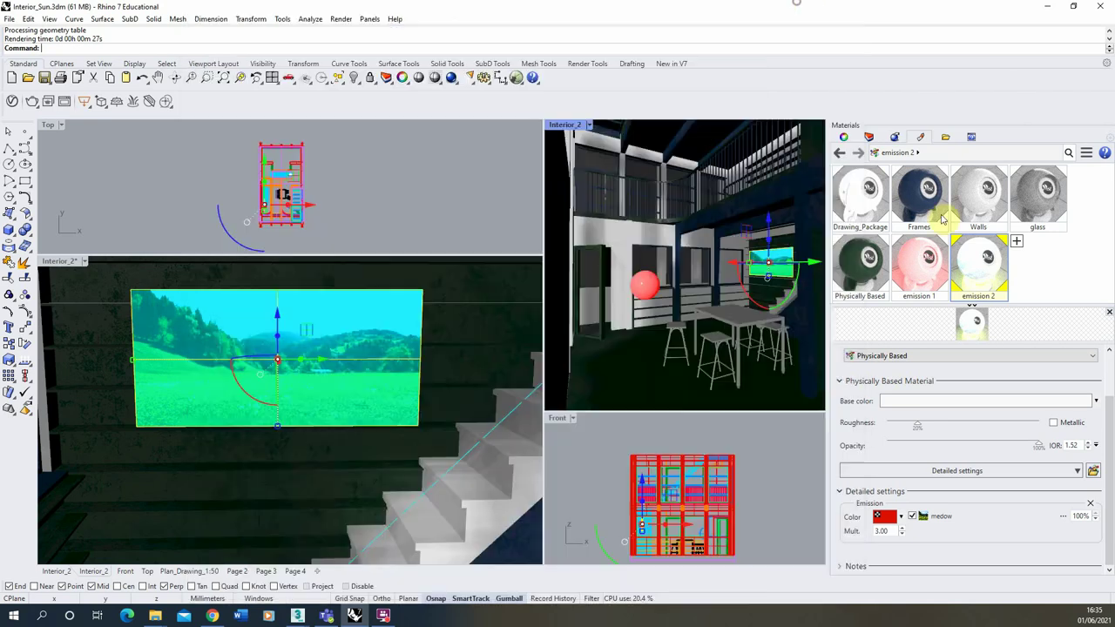
{"action": "left_click", "coordinate": [920, 265]}
{"action": "right_click", "coordinate": [923, 272]}
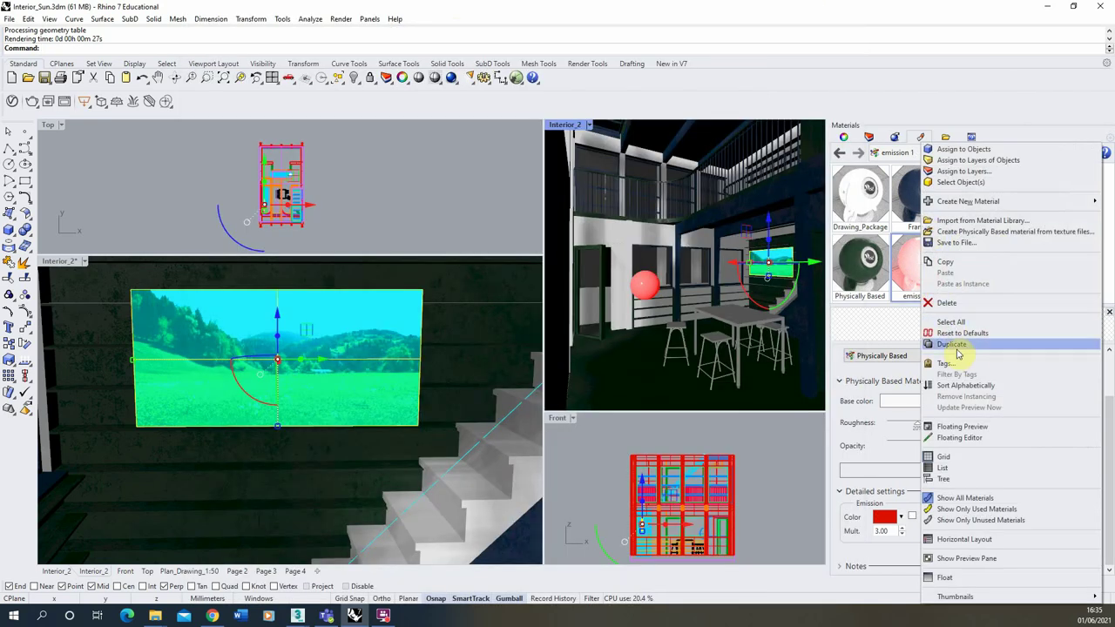
{"action": "left_click", "coordinate": [946, 343]}
- Set the copy's emission colour to cyan, then select the table and stools
{"action": "left_click", "coordinate": [884, 517]}
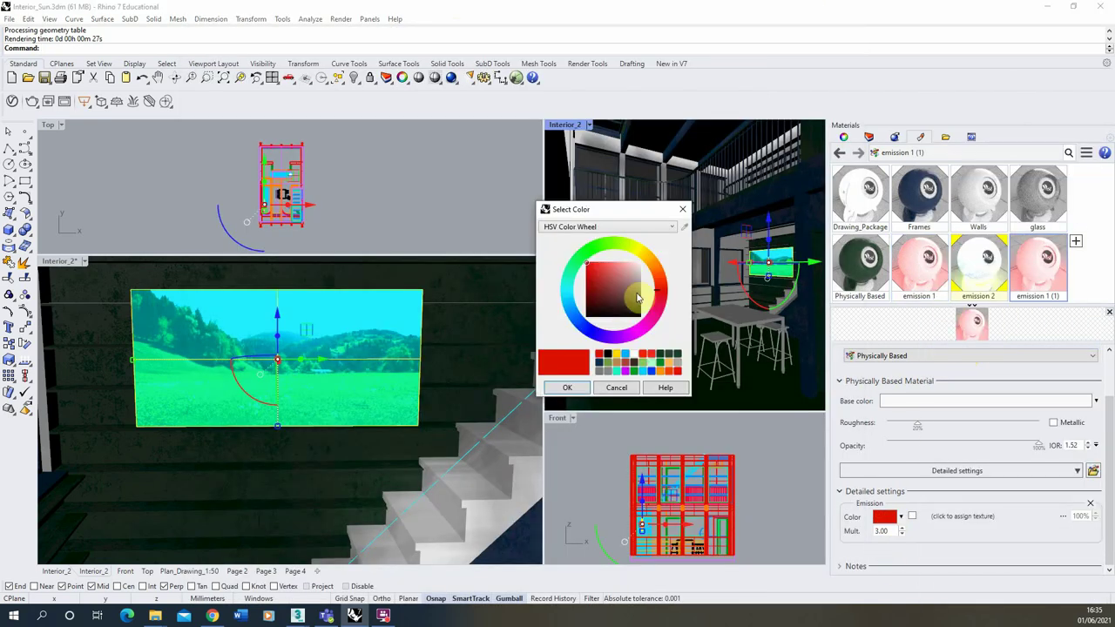
{"action": "left_click", "coordinate": [571, 297]}
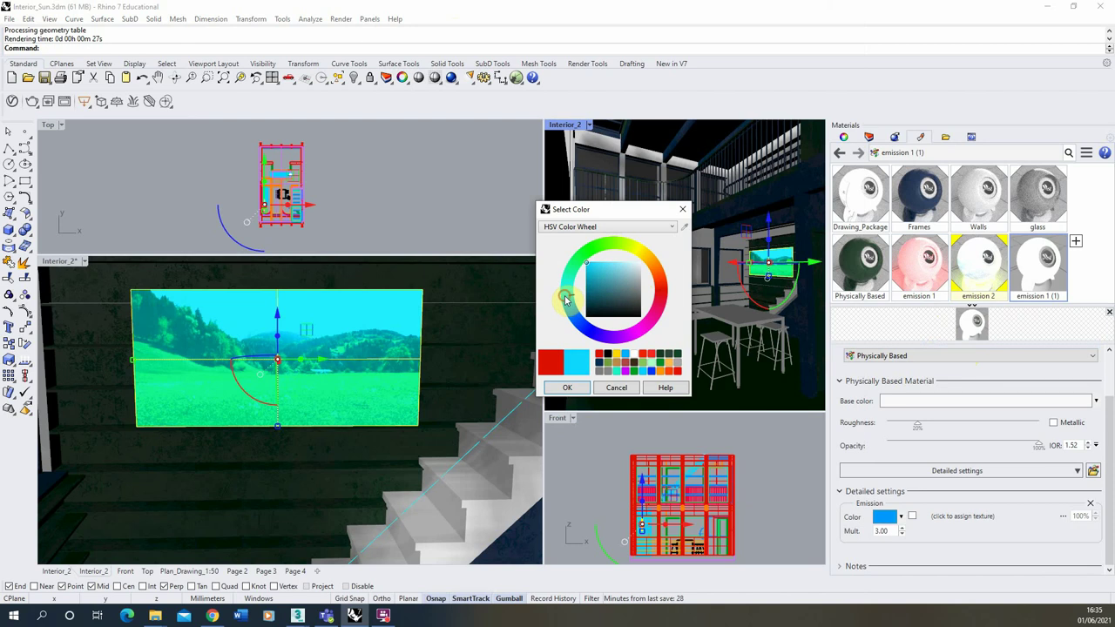
{"action": "left_click", "coordinate": [570, 387]}
{"action": "left_click", "coordinate": [781, 327]}
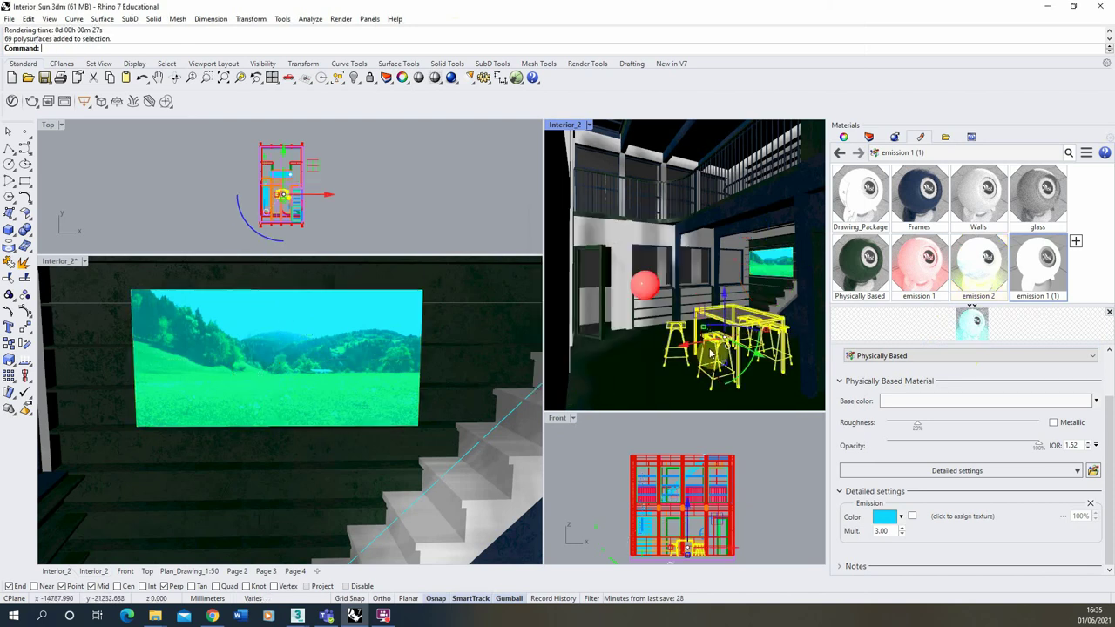
- Assign 'emission 1 (1)' to the table and stools and start a Render Preview
{"action": "right_click", "coordinate": [1039, 271]}
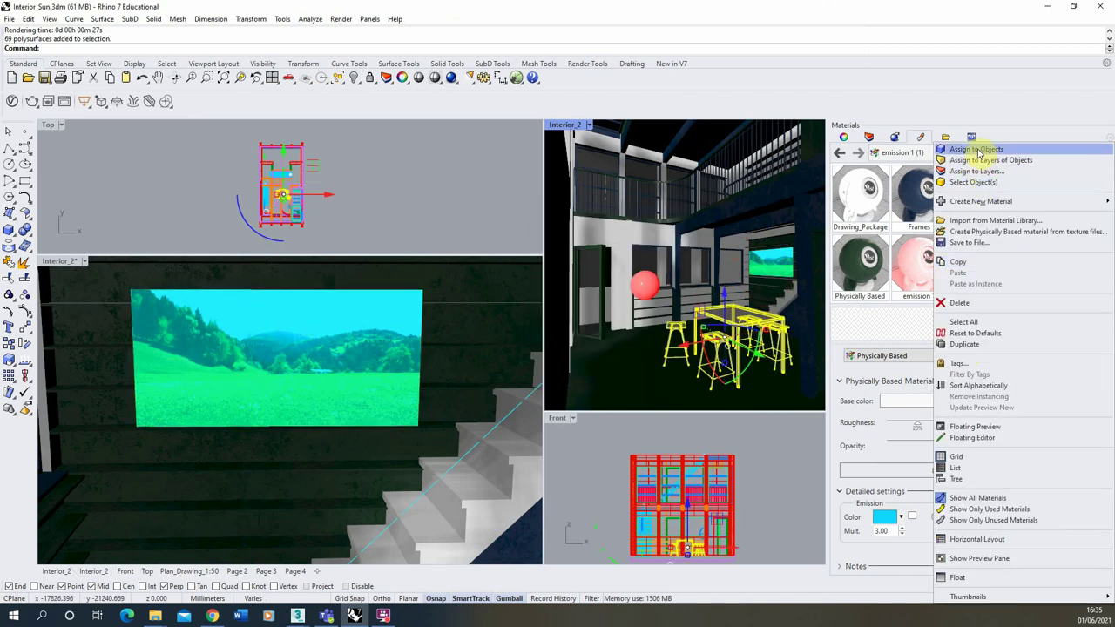
{"action": "left_click", "coordinate": [978, 151]}
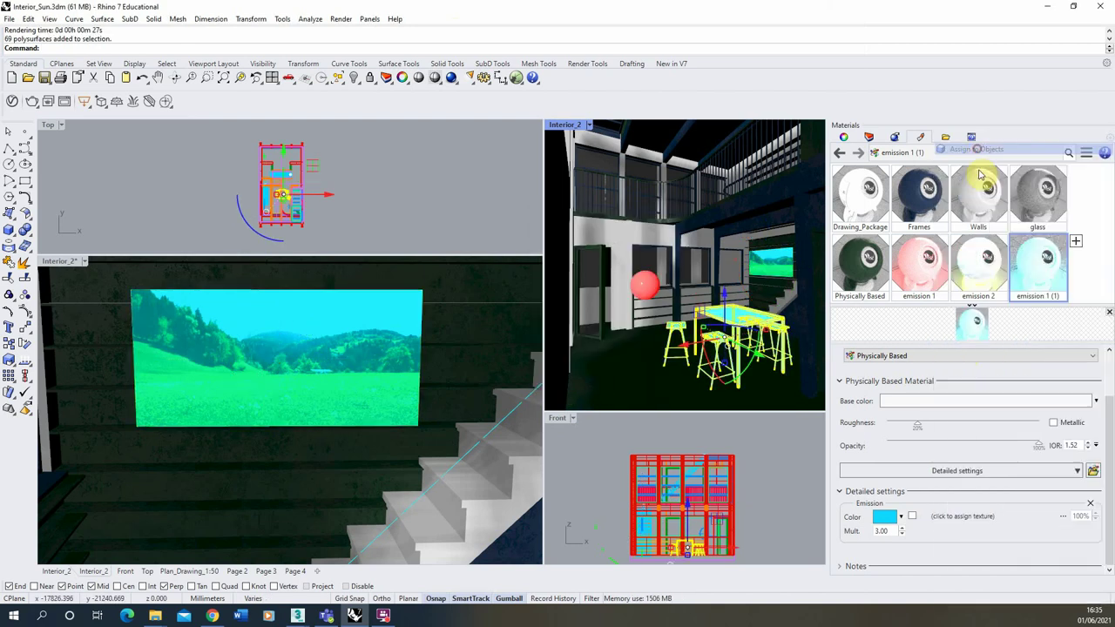
{"action": "left_click", "coordinate": [340, 18]}
{"action": "left_click", "coordinate": [359, 42]}
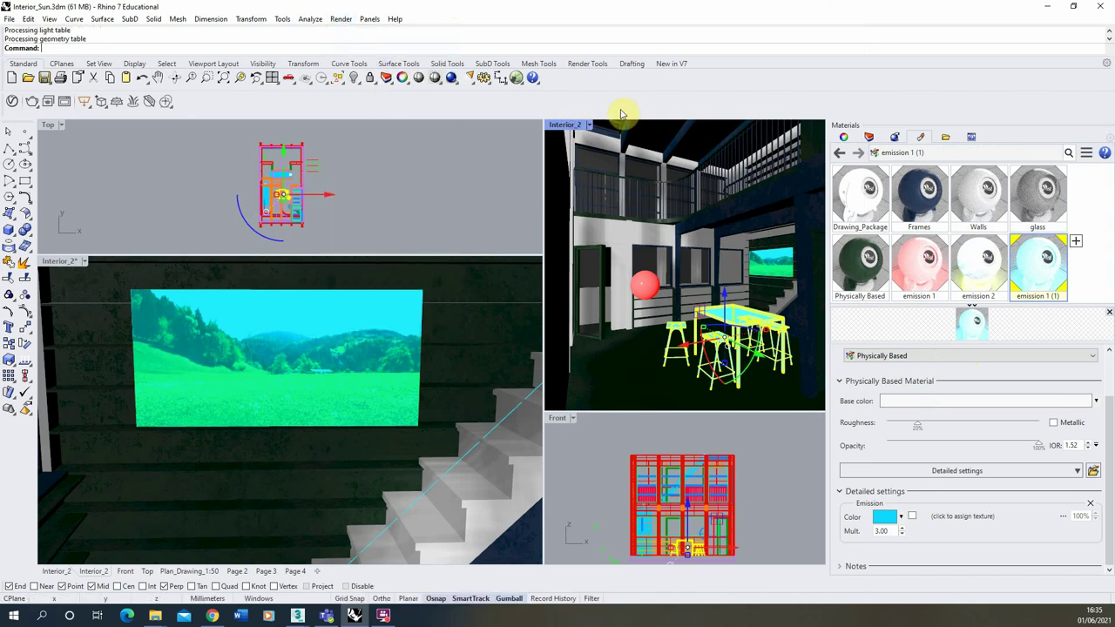